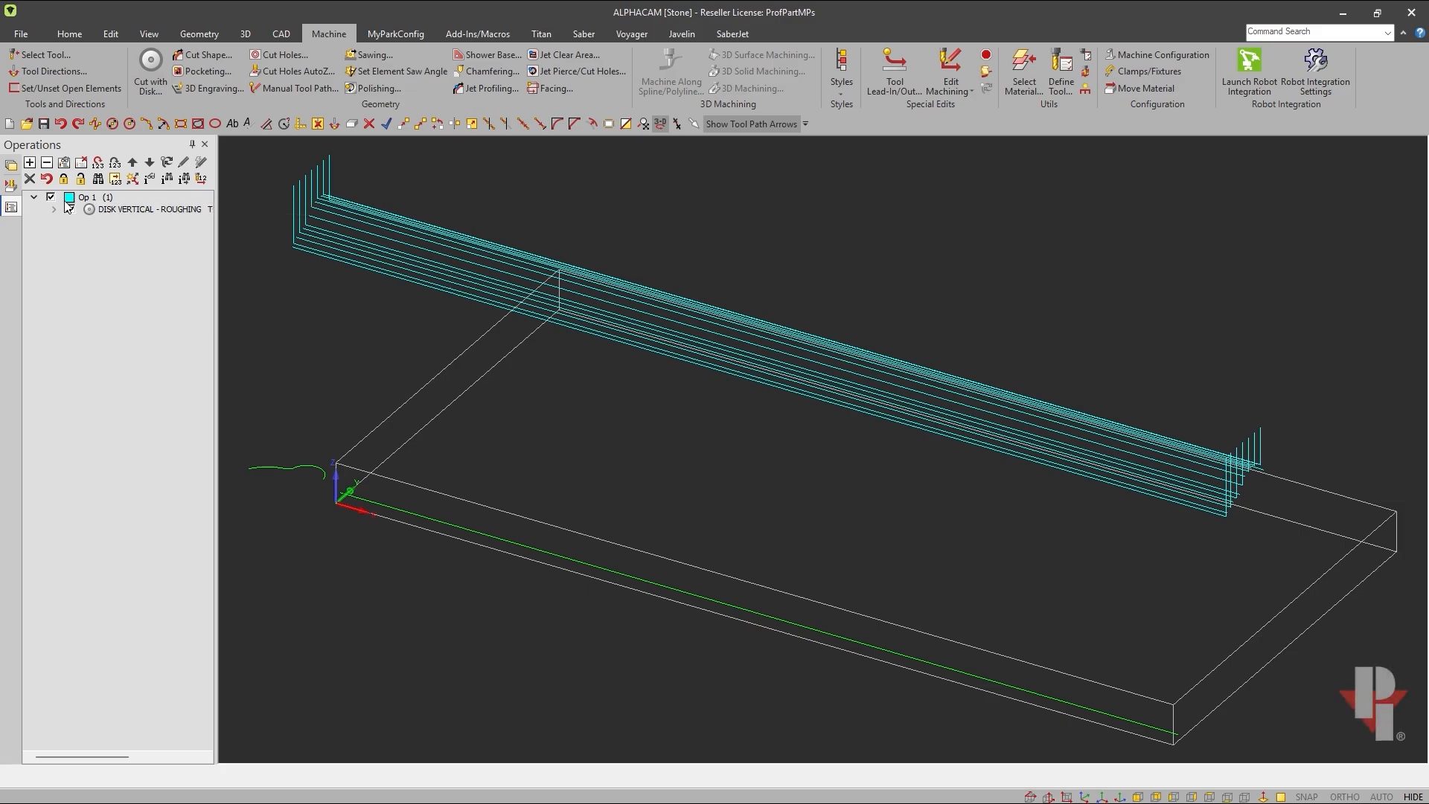
Step: Hide the disk roughing operation's toolpaths and review the 14 Profile blade's settings in the Voyager tool list
click(50, 197)
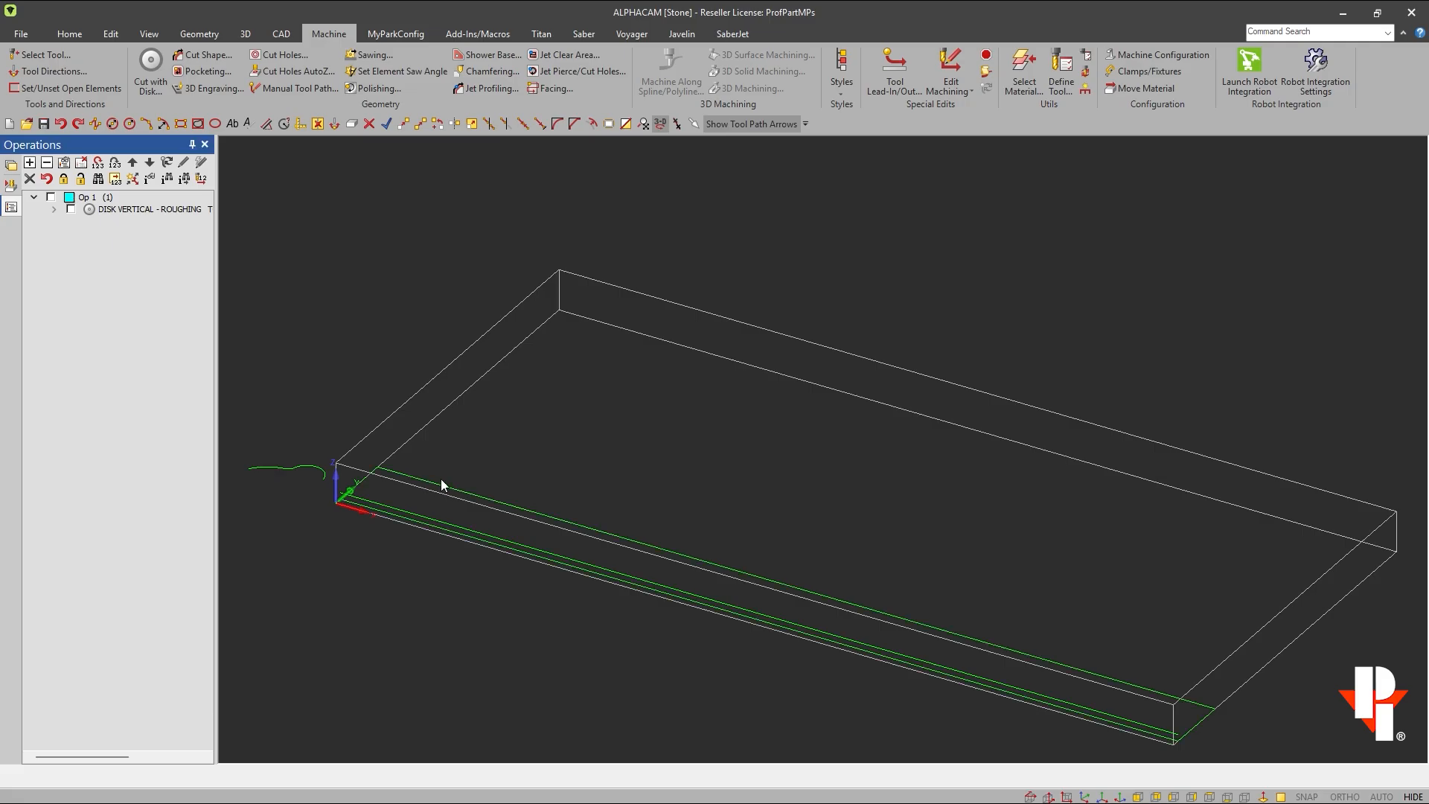
click(617, 32)
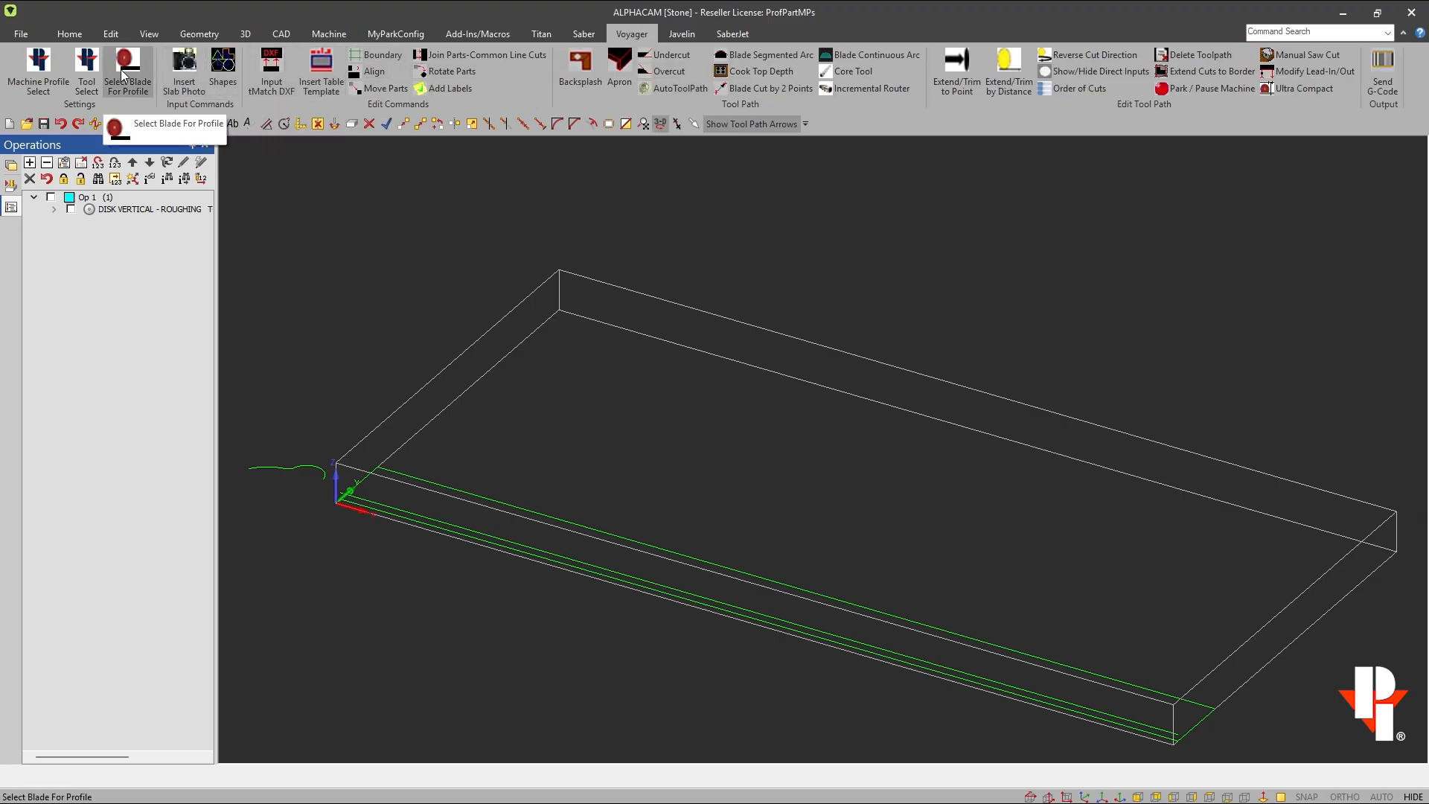
click(90, 71)
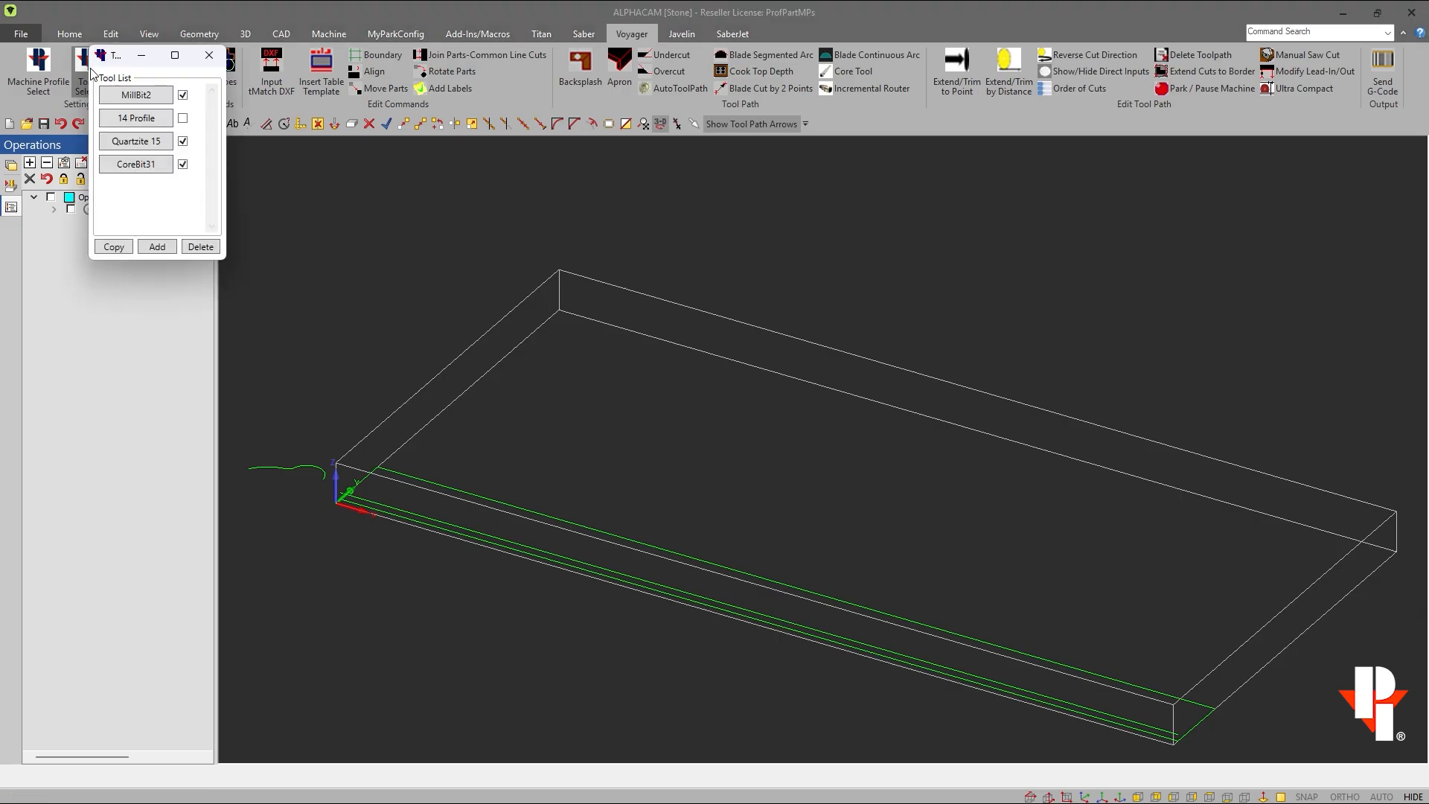
click(136, 120)
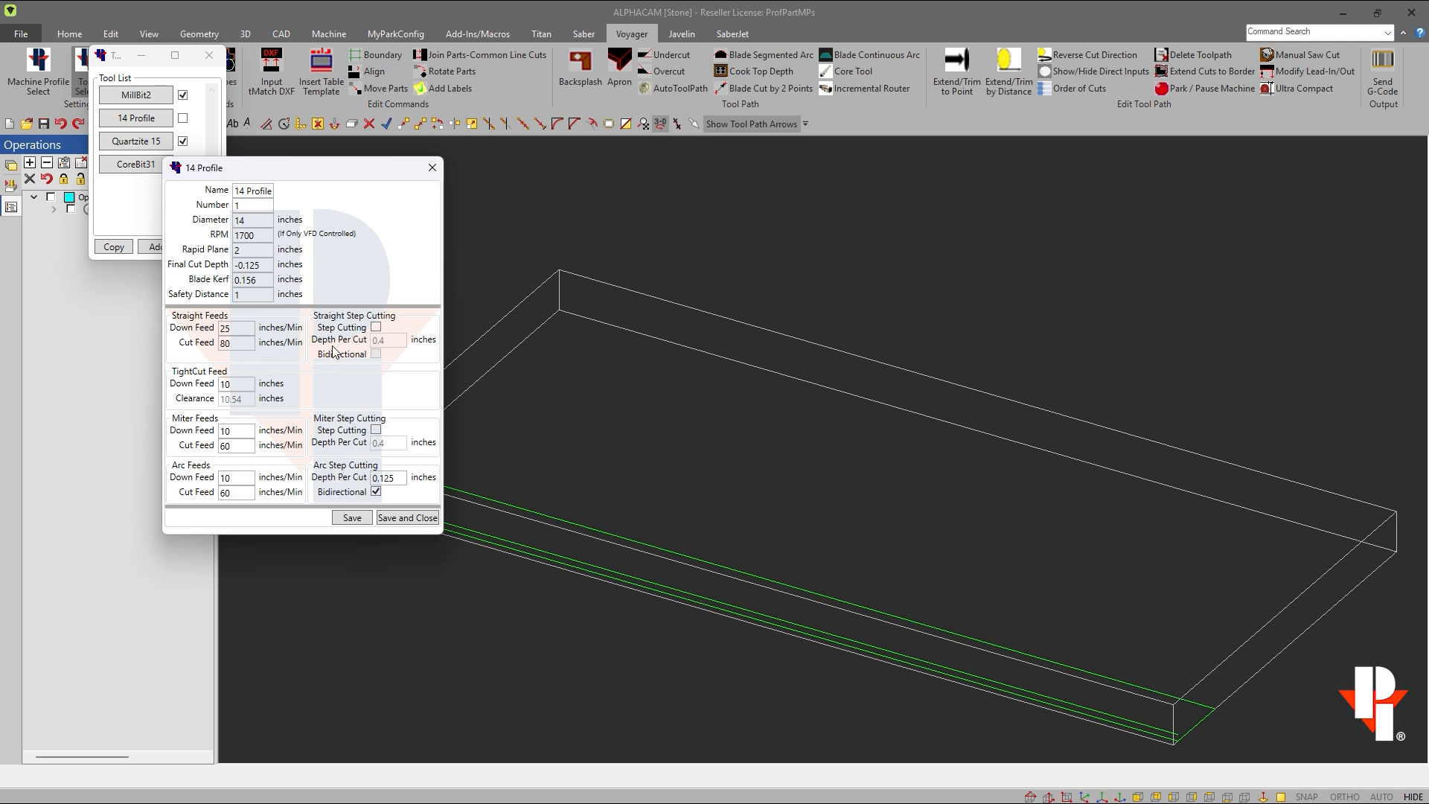
click(431, 168)
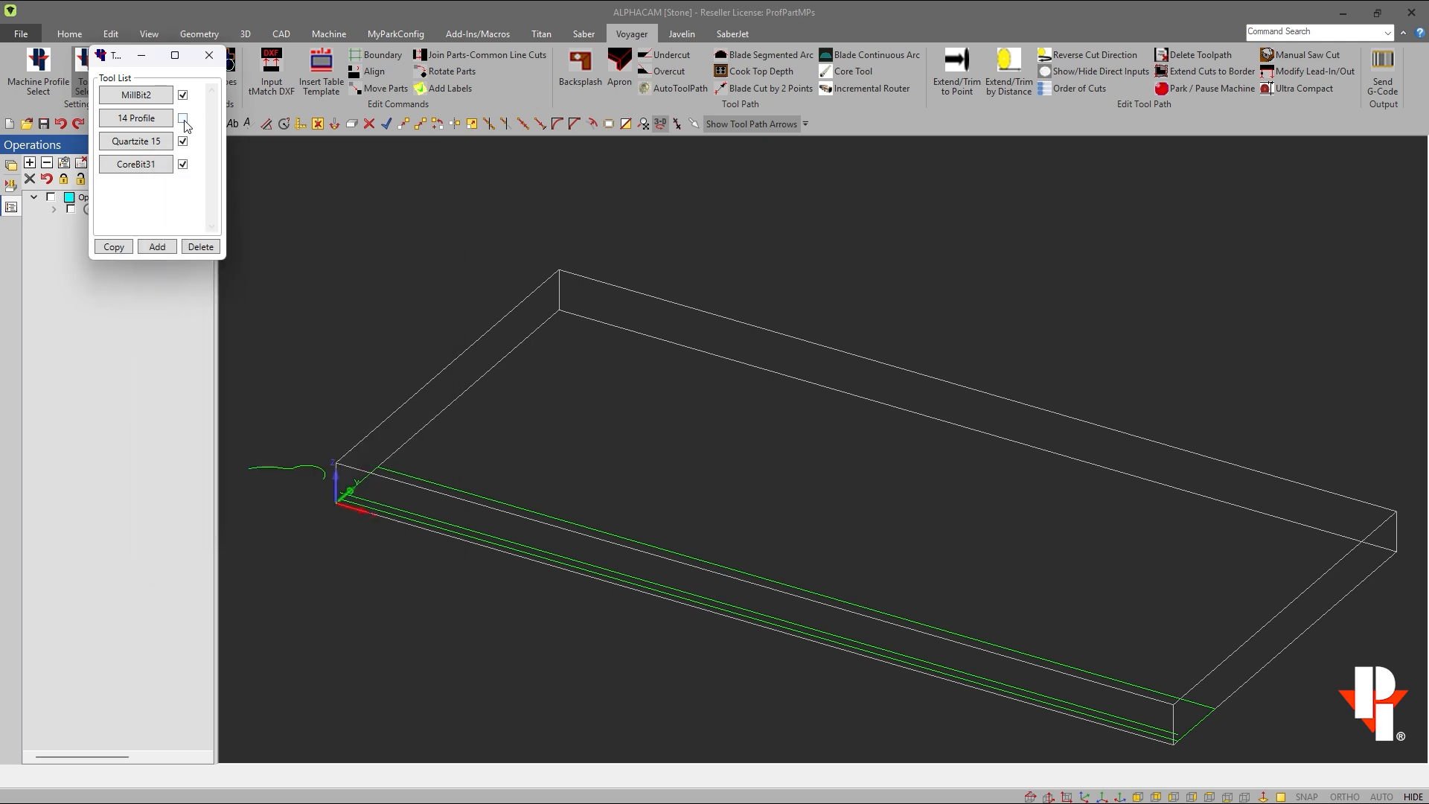
click(209, 55)
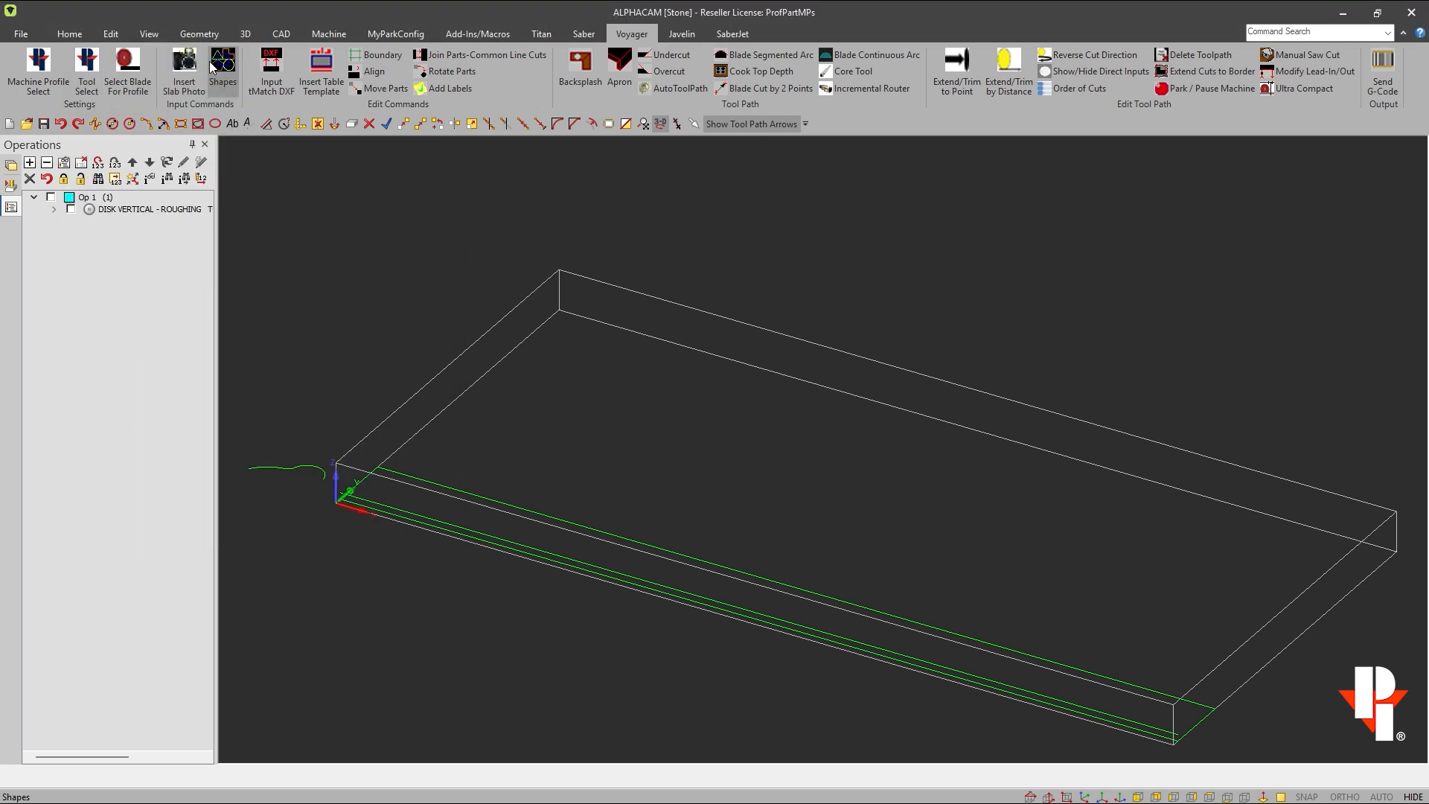
Step: Generate automatic blade toolpaths around the narrow front rectangle with the 14 Profile blade and 3 cm material thickness
click(672, 87)
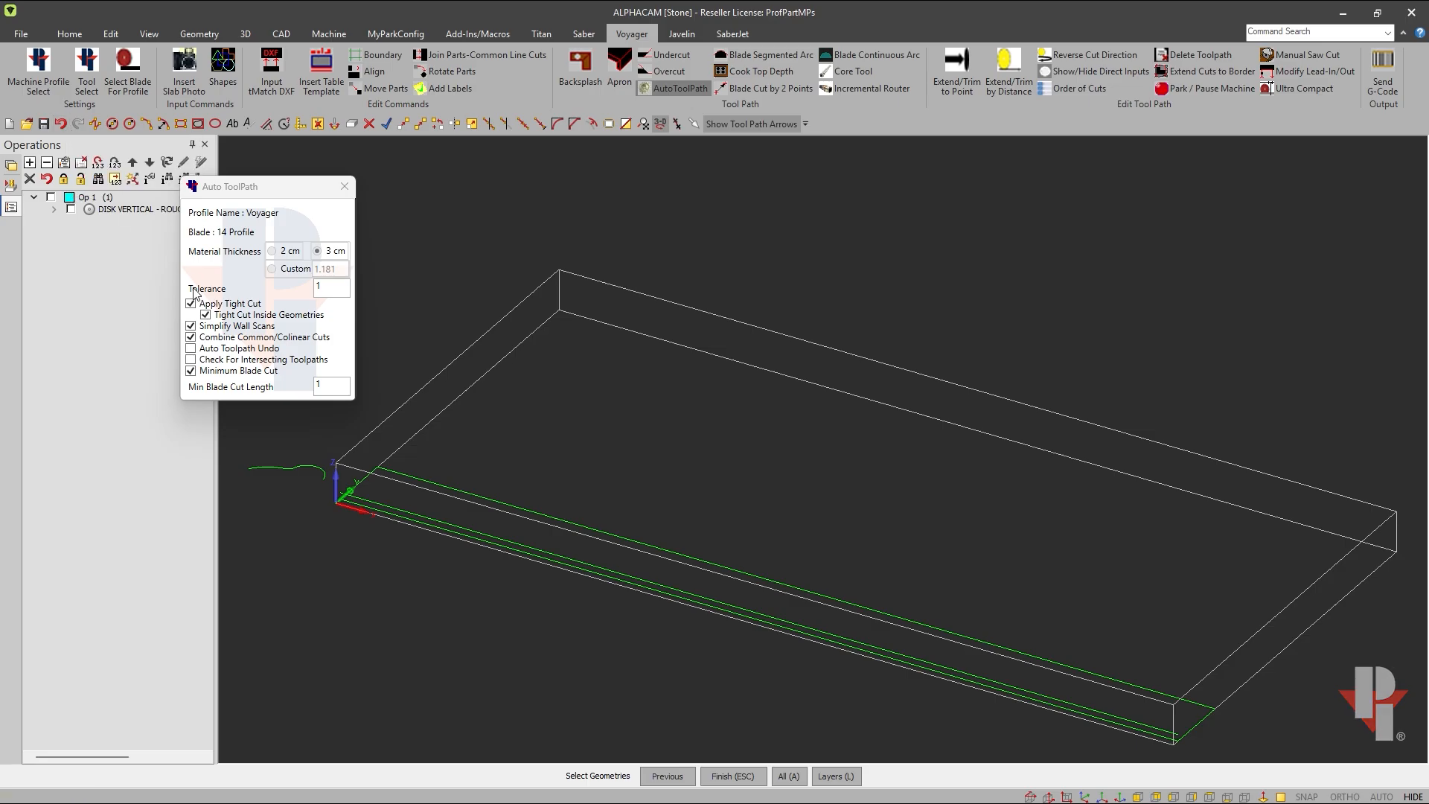
click(206, 315)
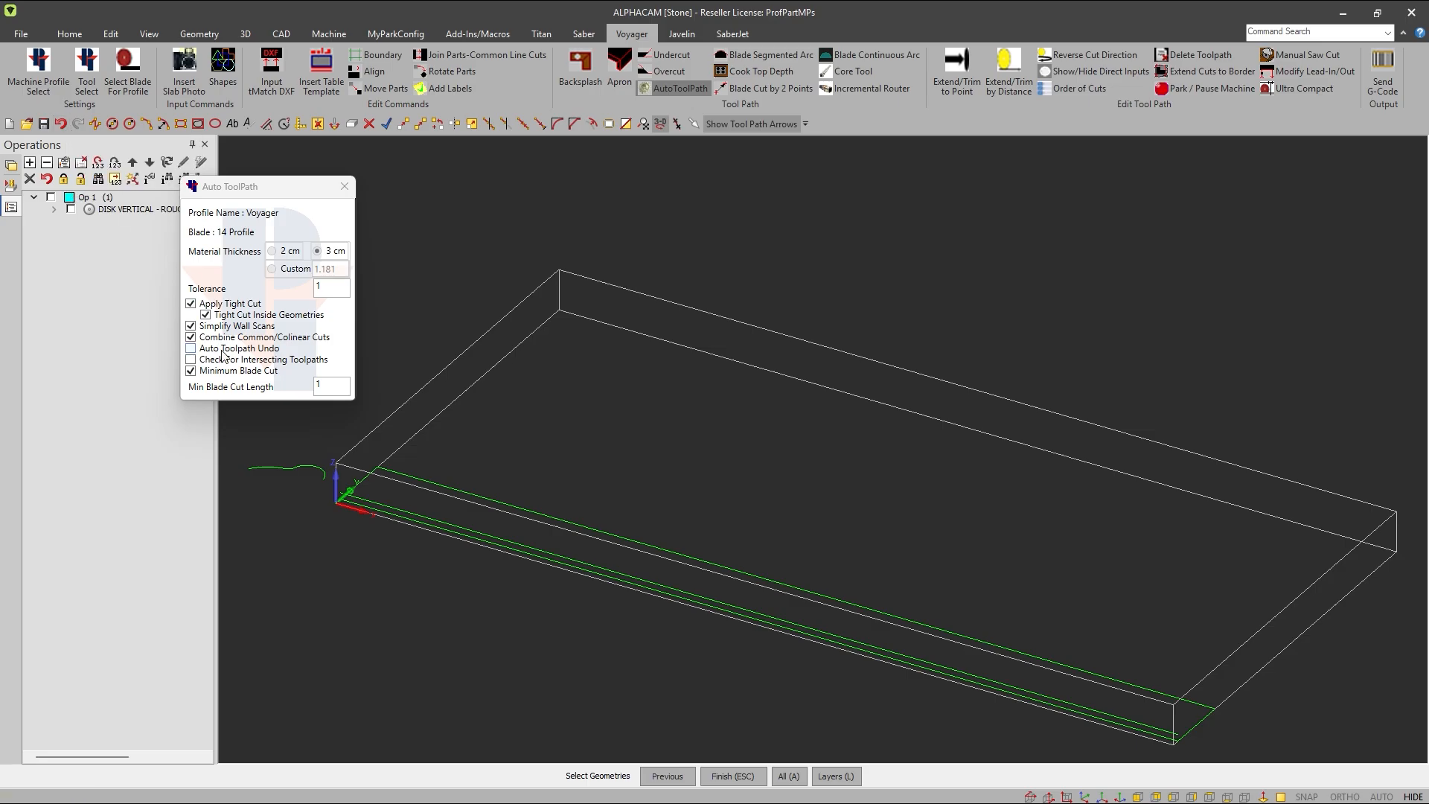
click(446, 487)
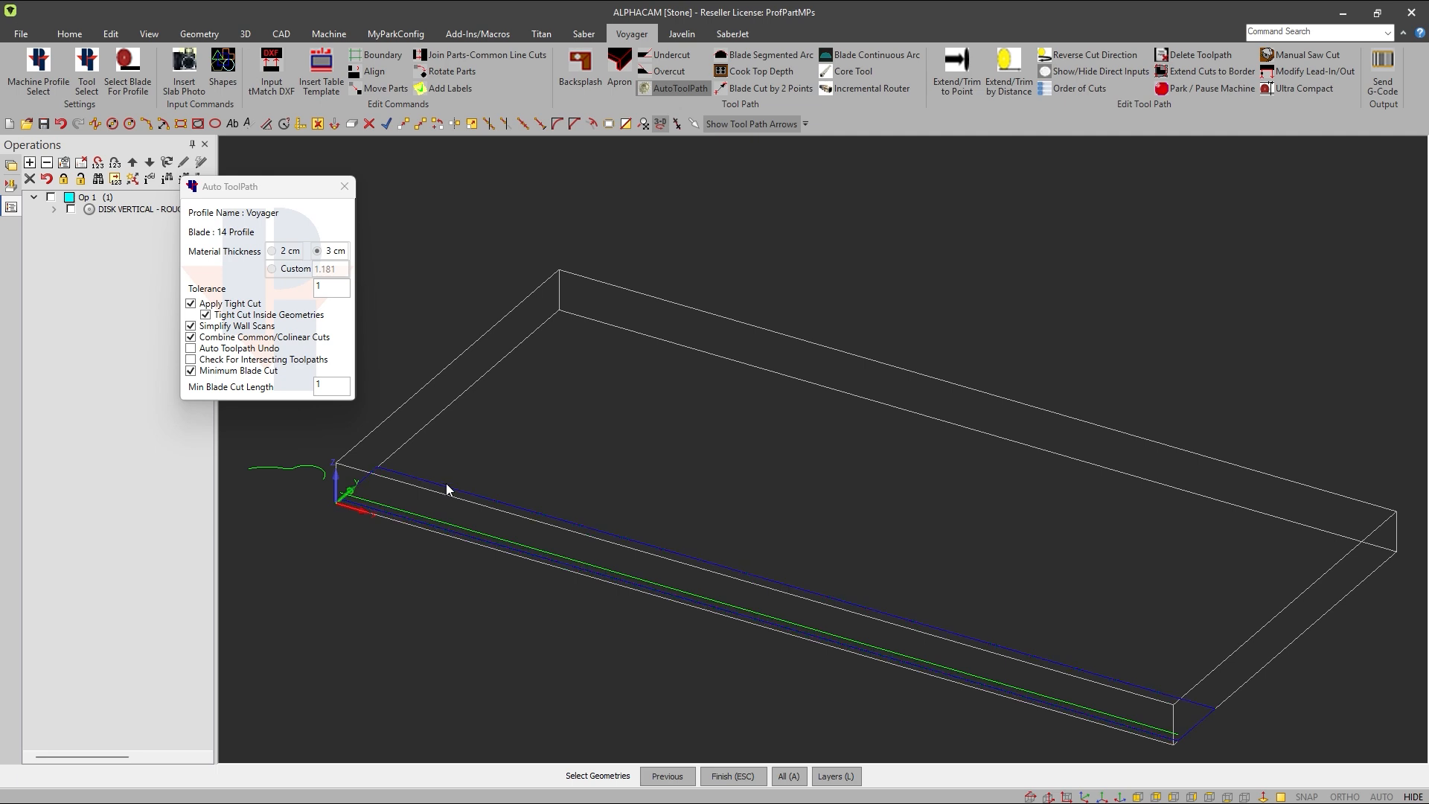
key(Escape)
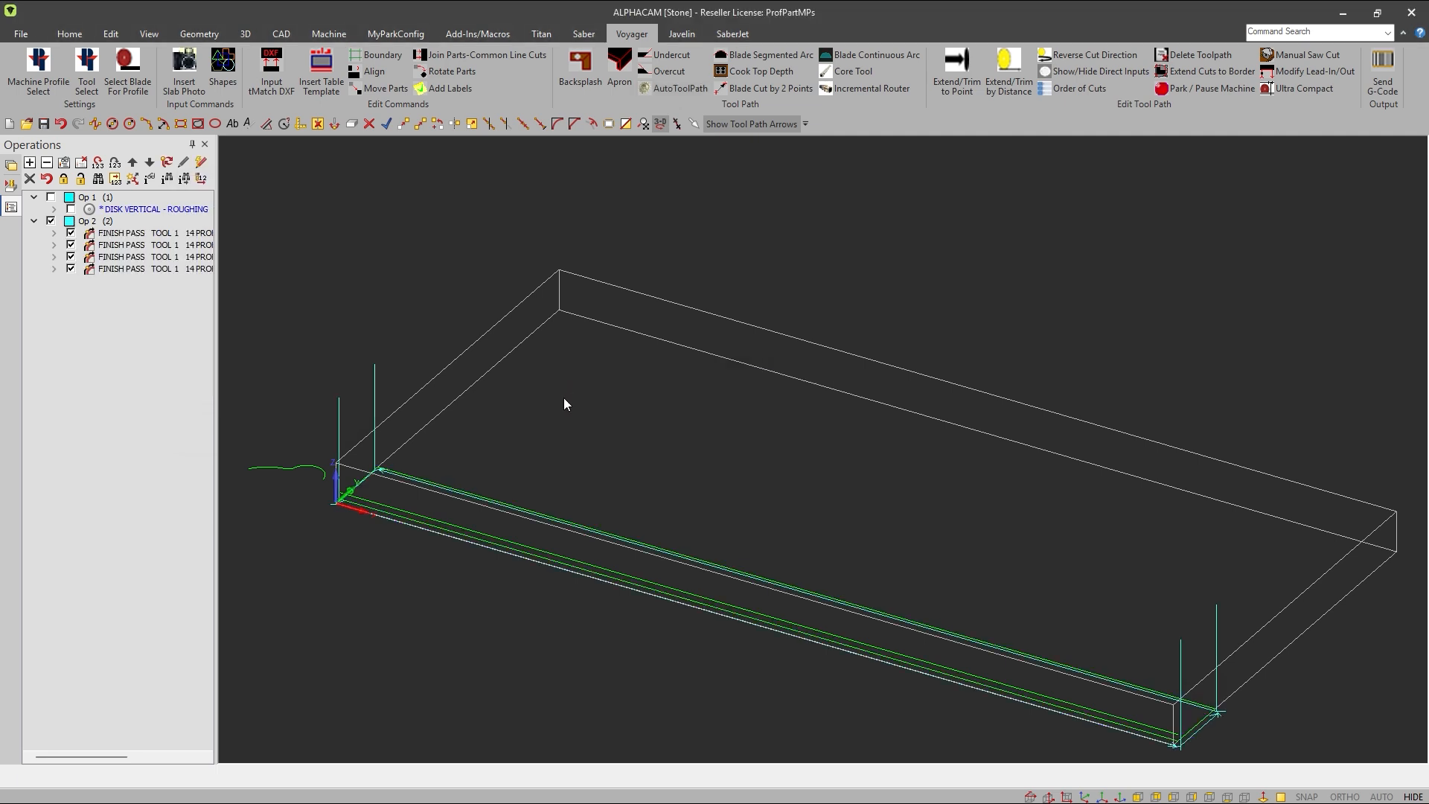
Step: Move the front-edge finish pass ahead of the disk vertical roughing operation, and update the roughing operation
click(101, 182)
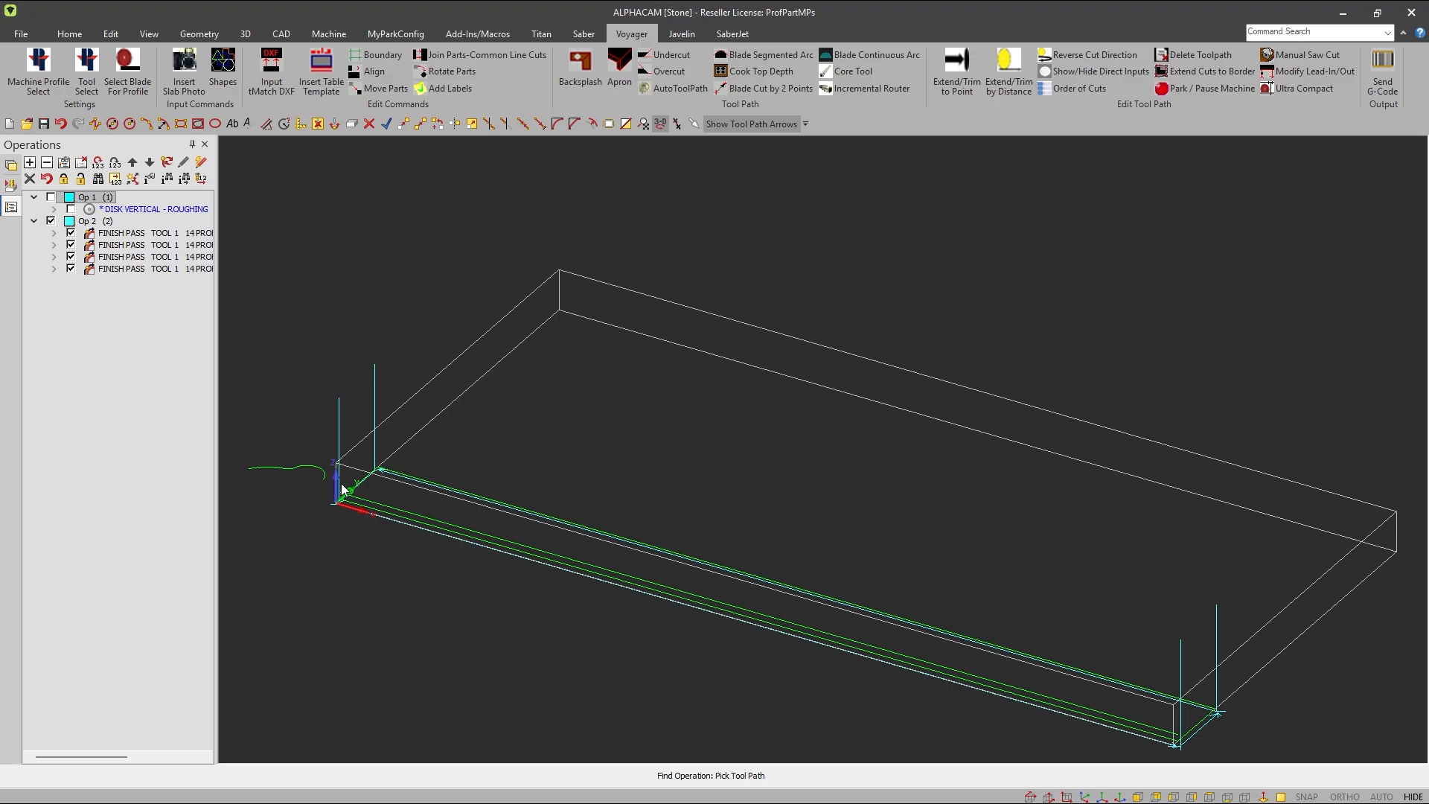
click(358, 502)
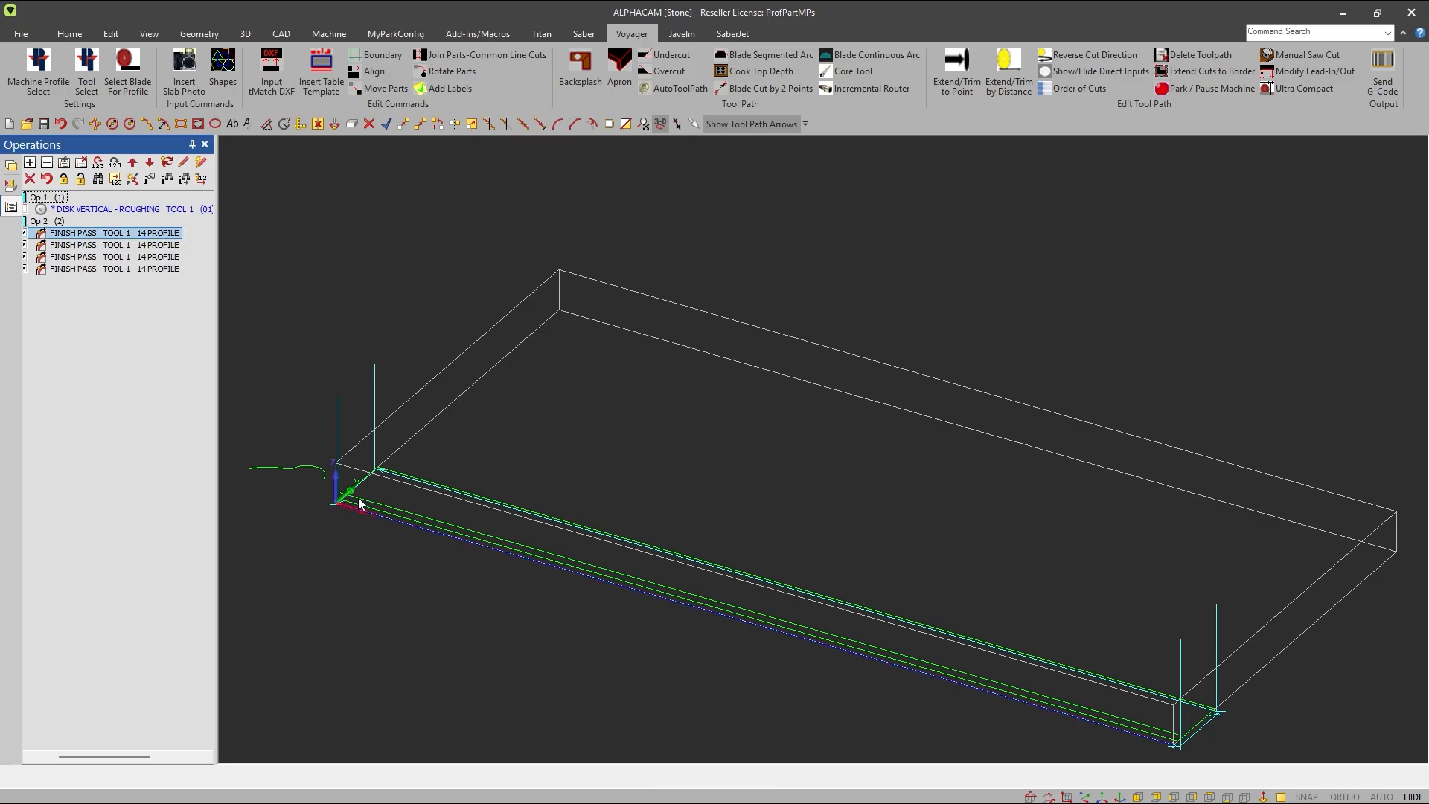
click(132, 164)
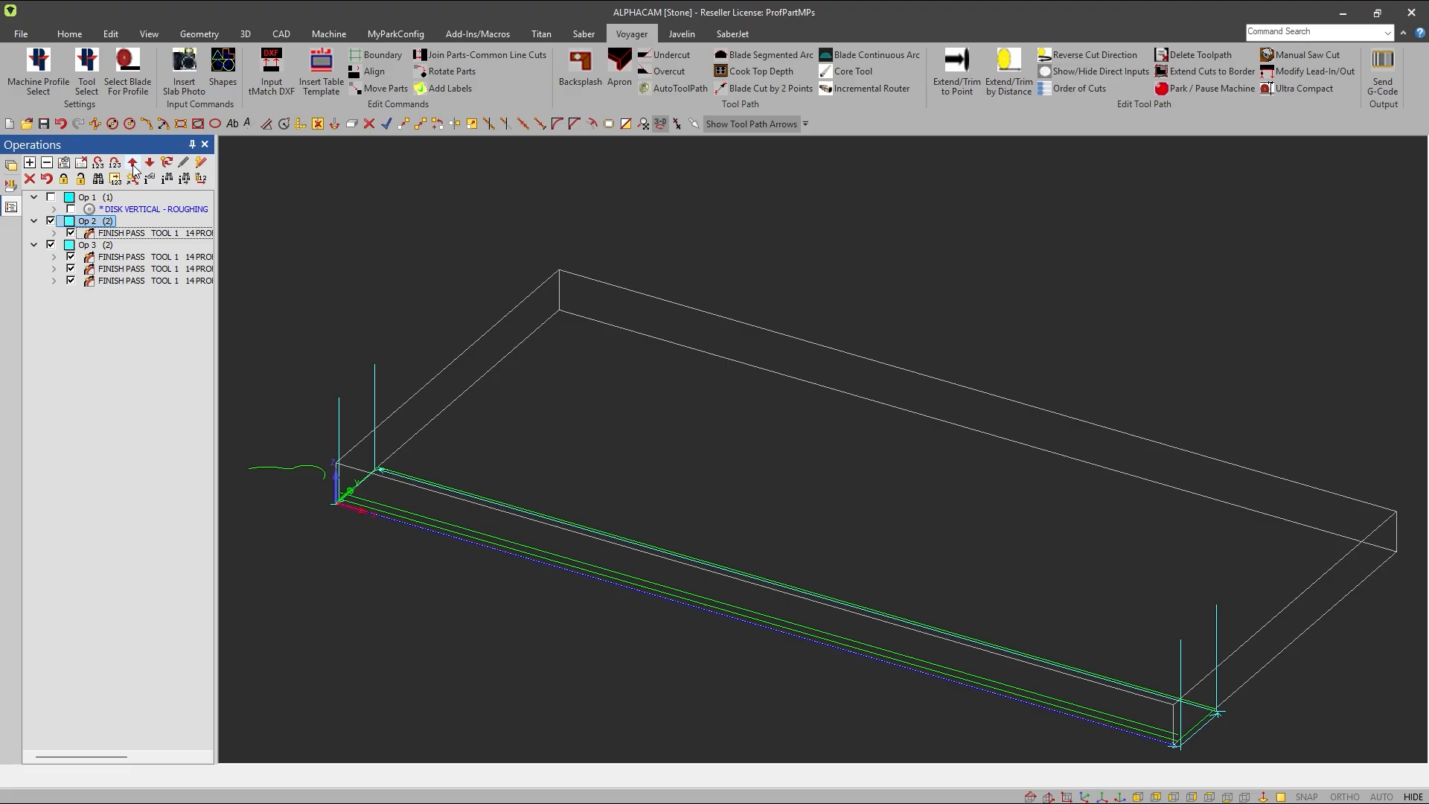
click(132, 164)
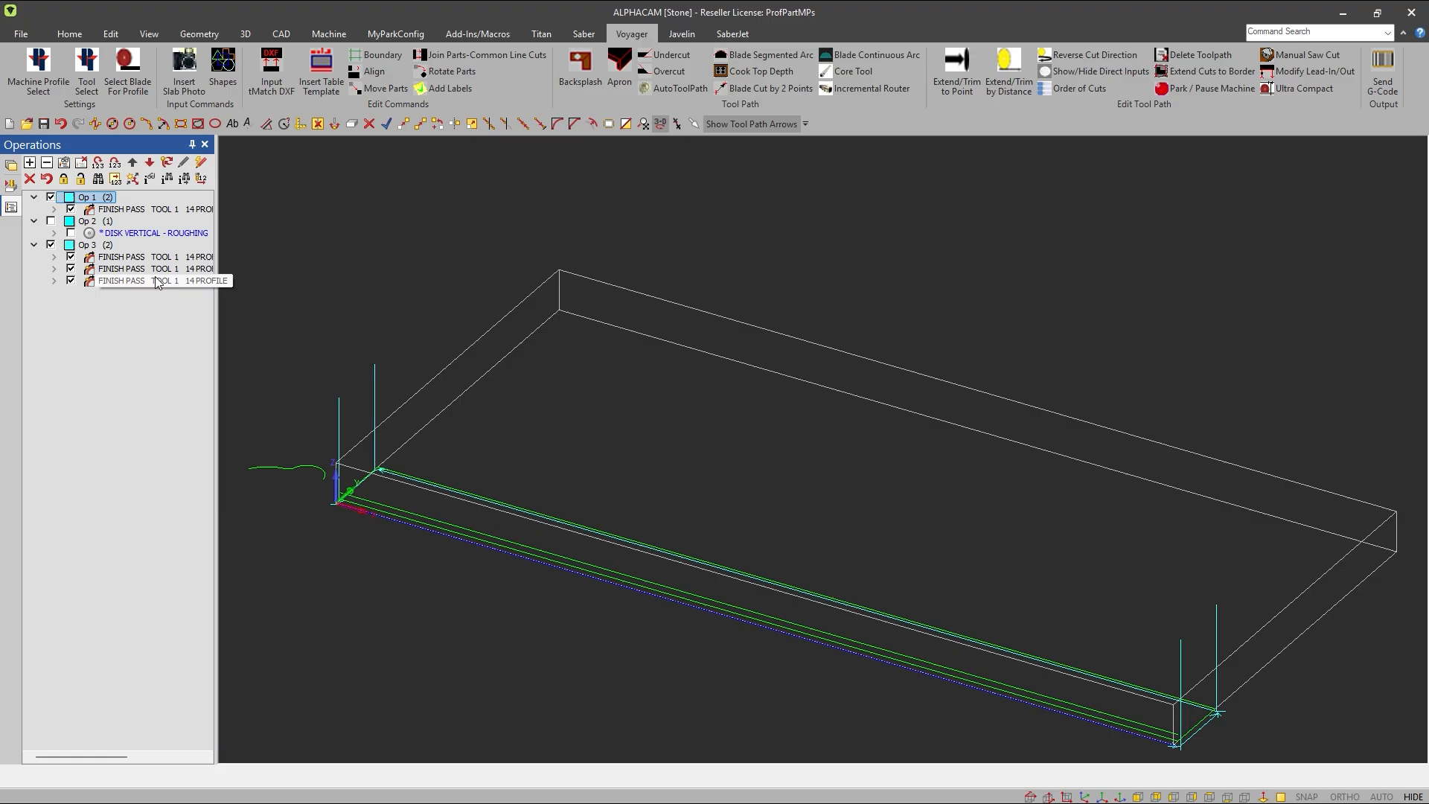
right_click(157, 236)
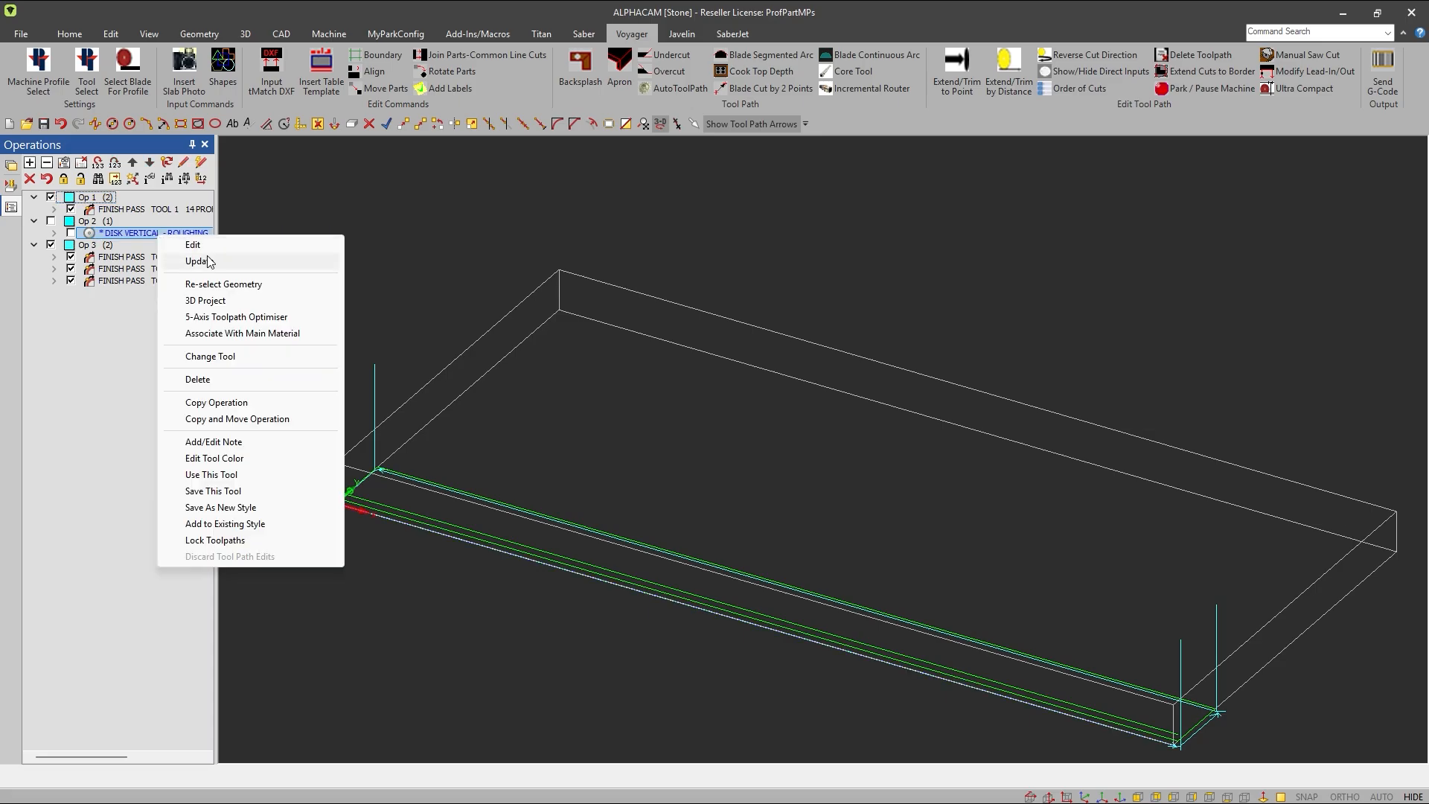
click(213, 263)
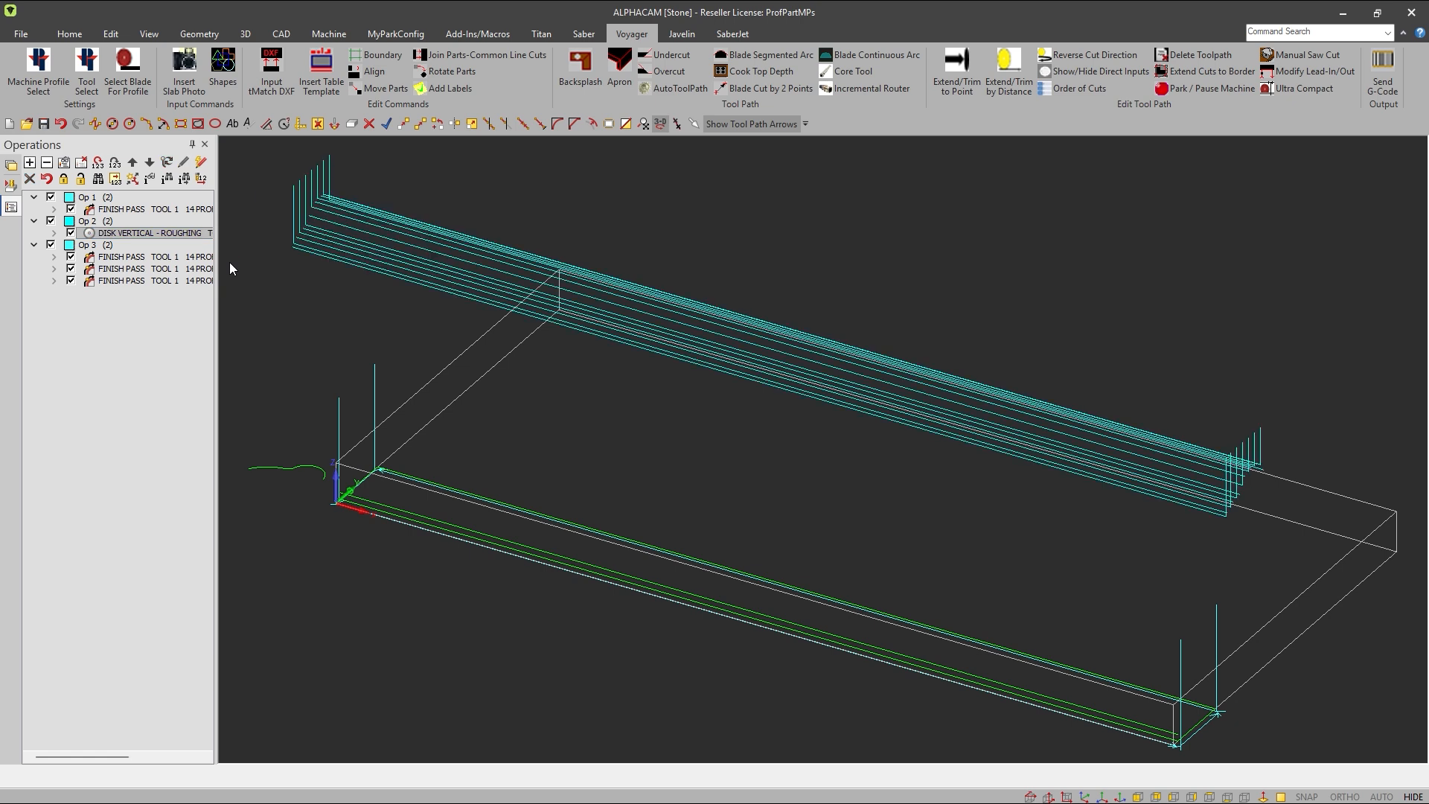
Step: Hide the toolpaths of Op 1, Op 2 and Op 3
click(51, 198)
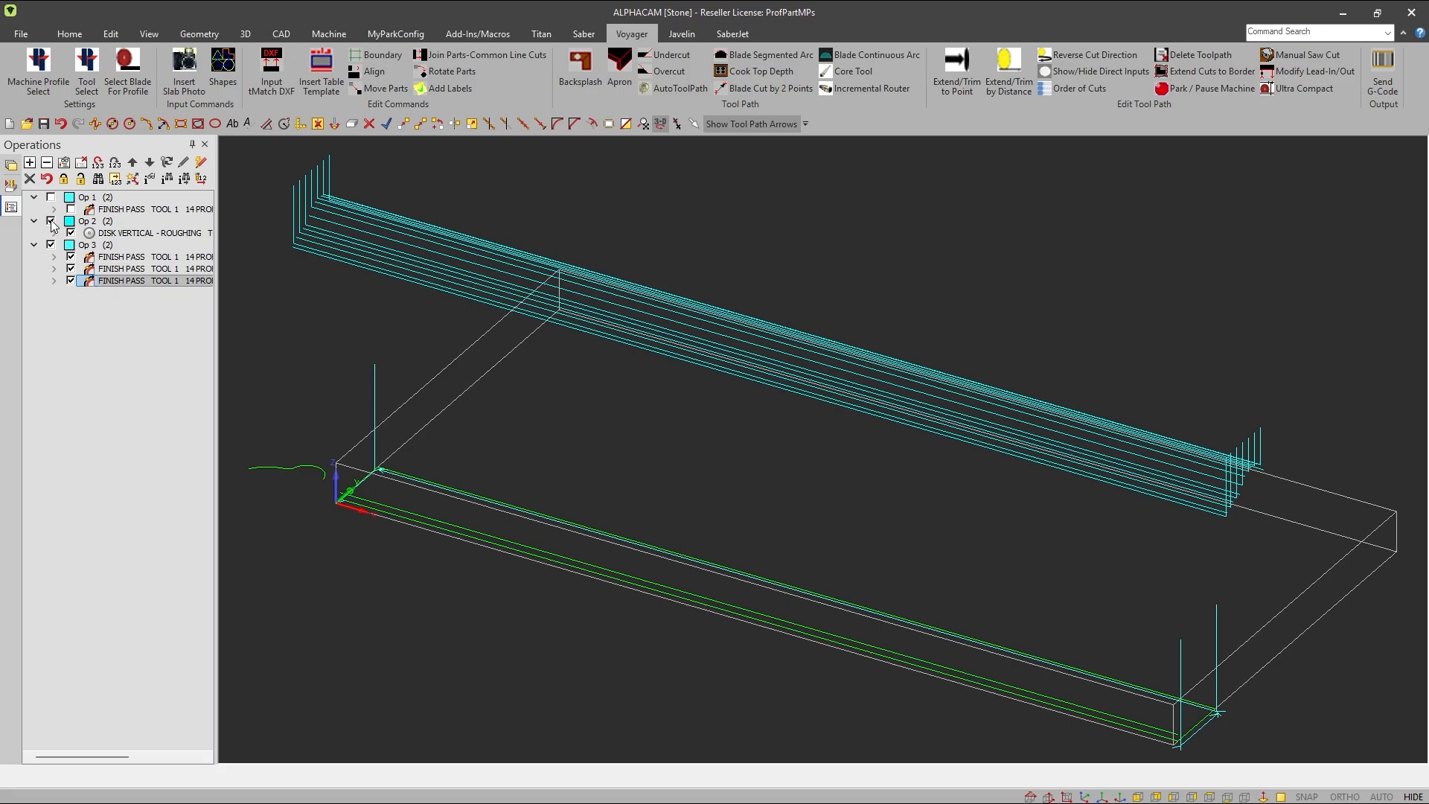
click(50, 221)
click(50, 245)
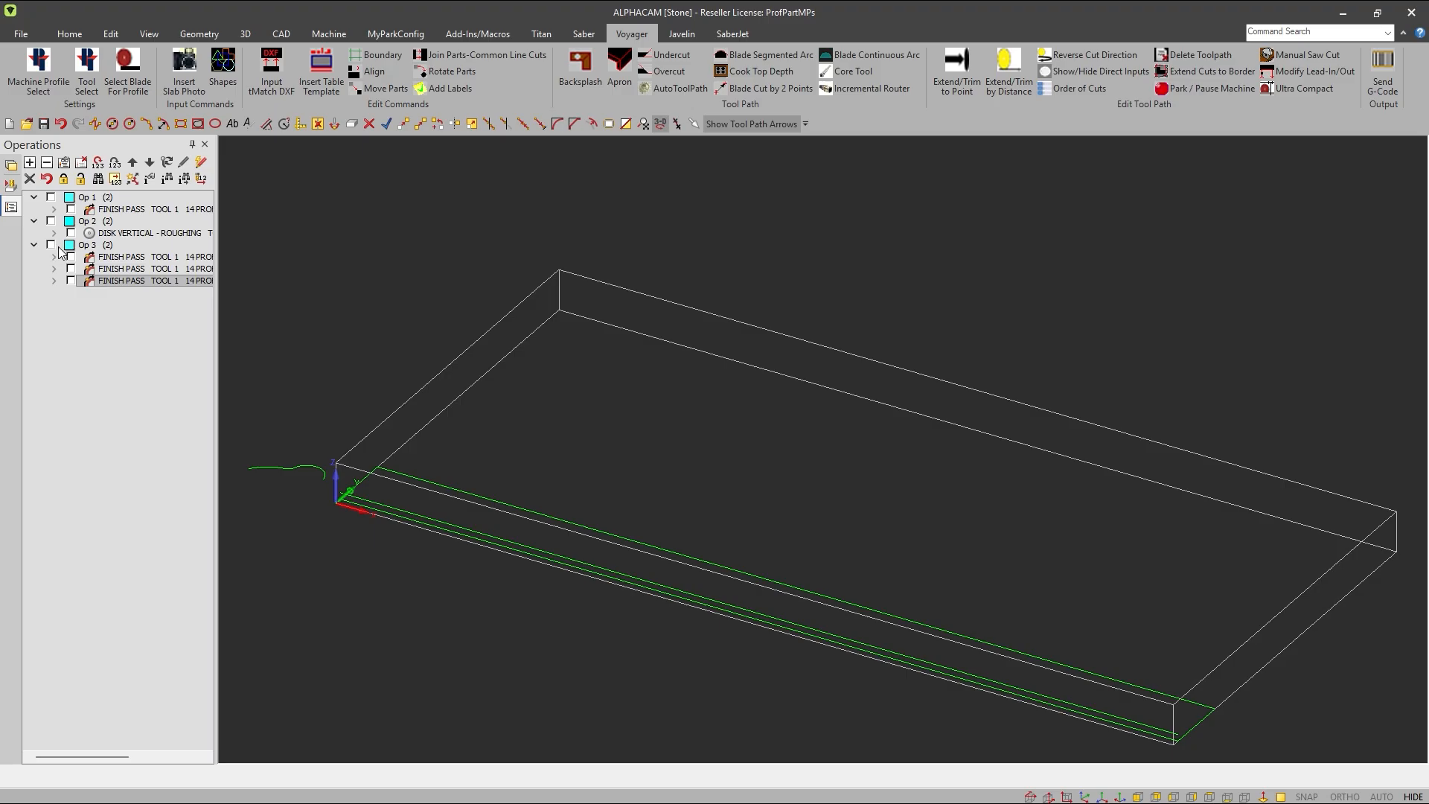
Step: Hide the rectangle Geo 3 in the geometry layers and return to the operations list
click(11, 165)
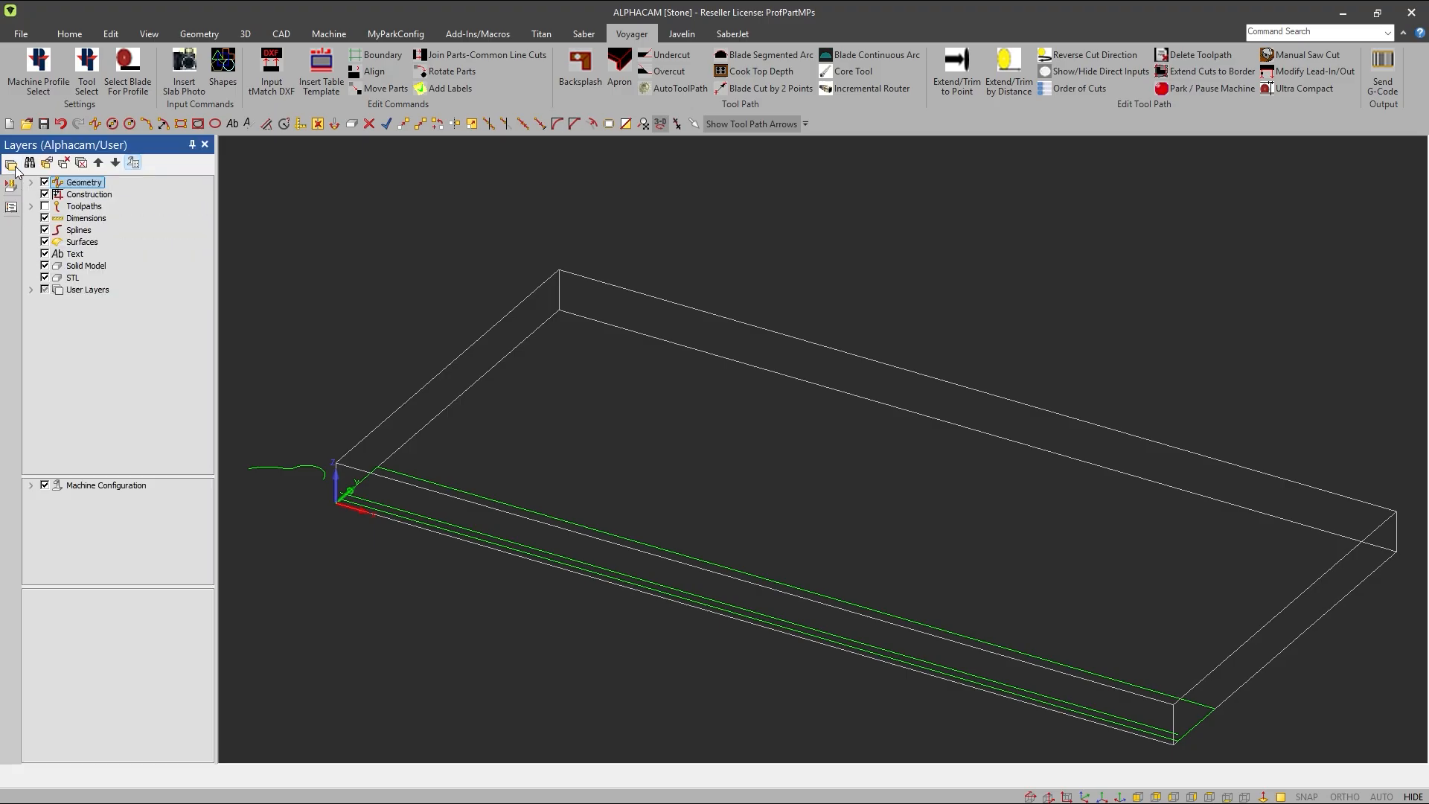
click(31, 183)
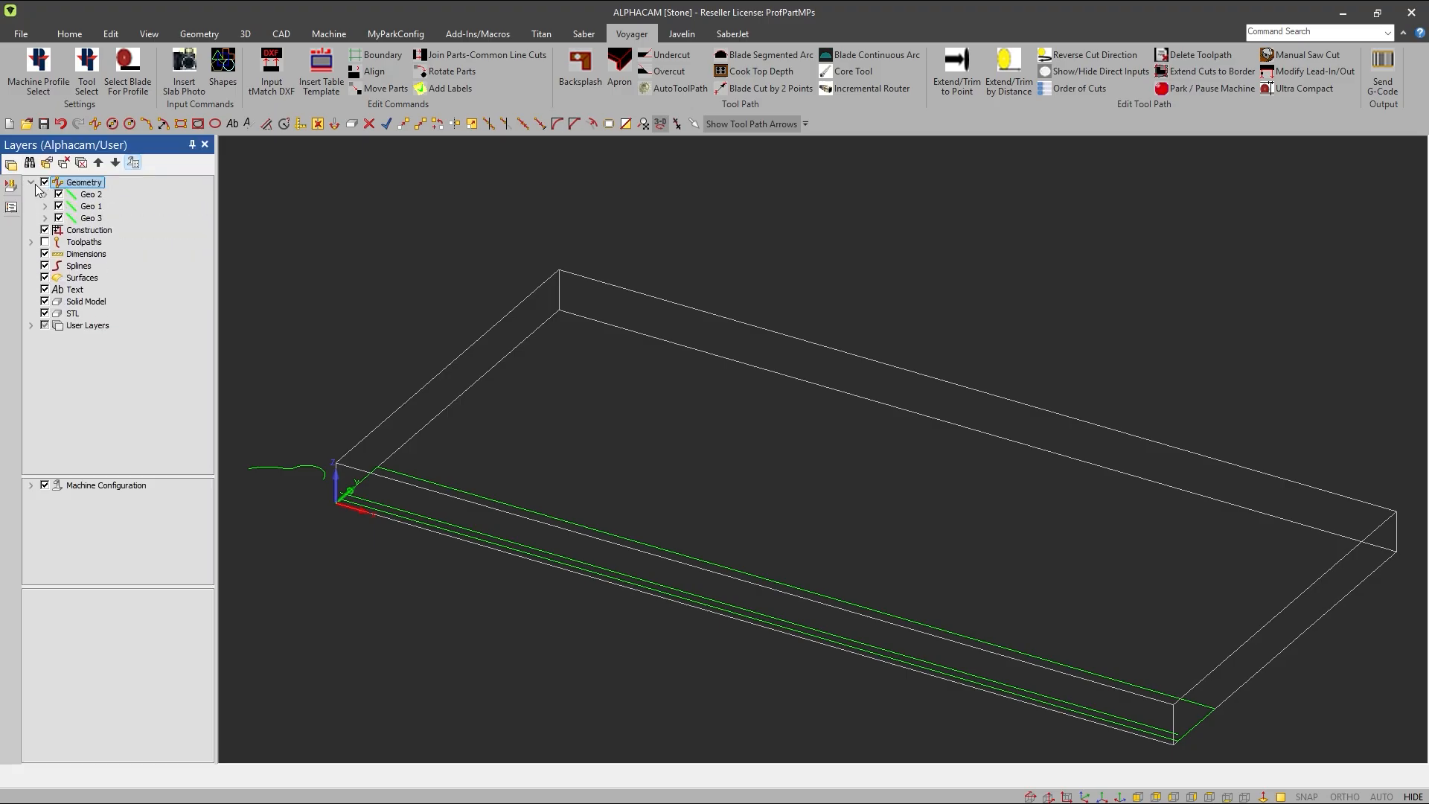
click(58, 219)
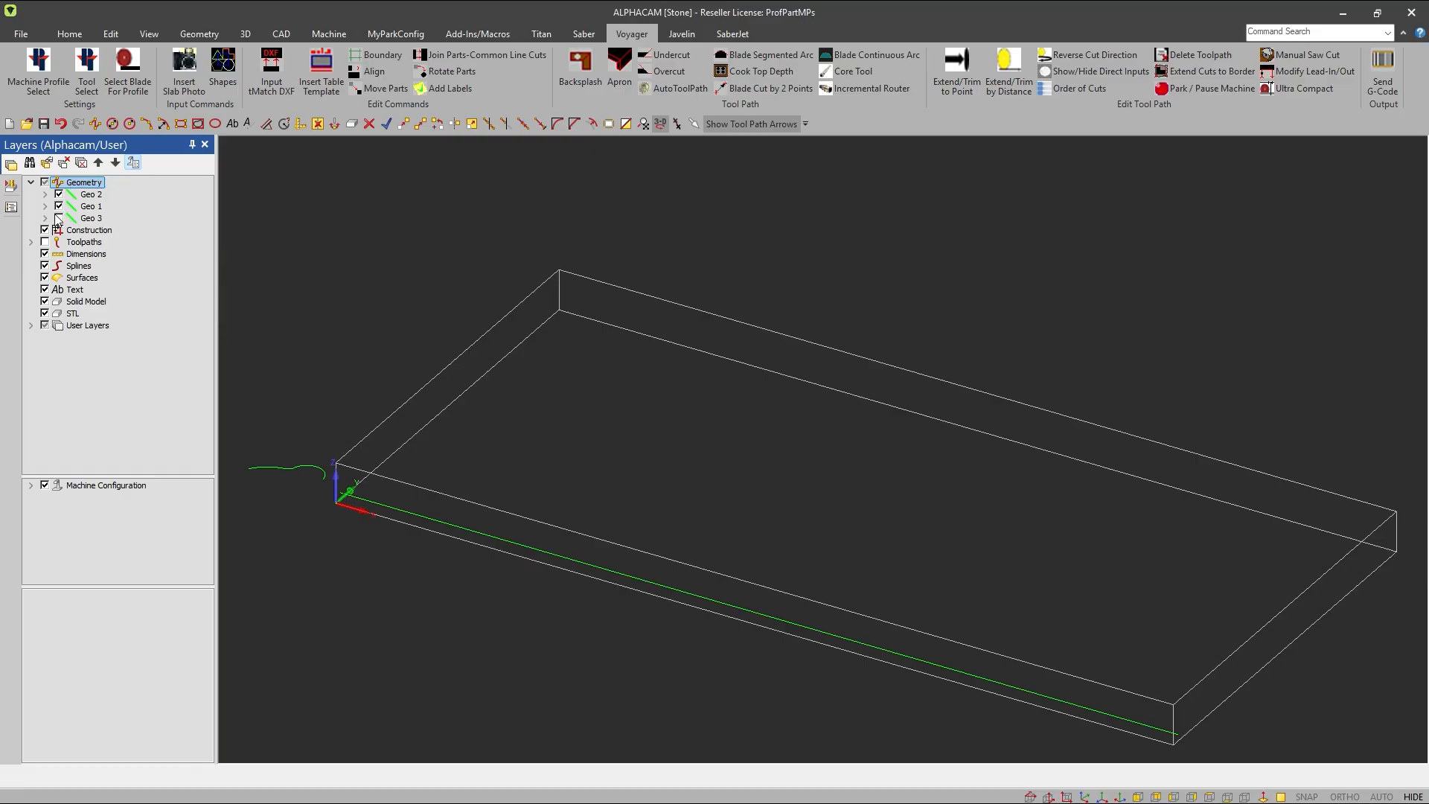
click(11, 208)
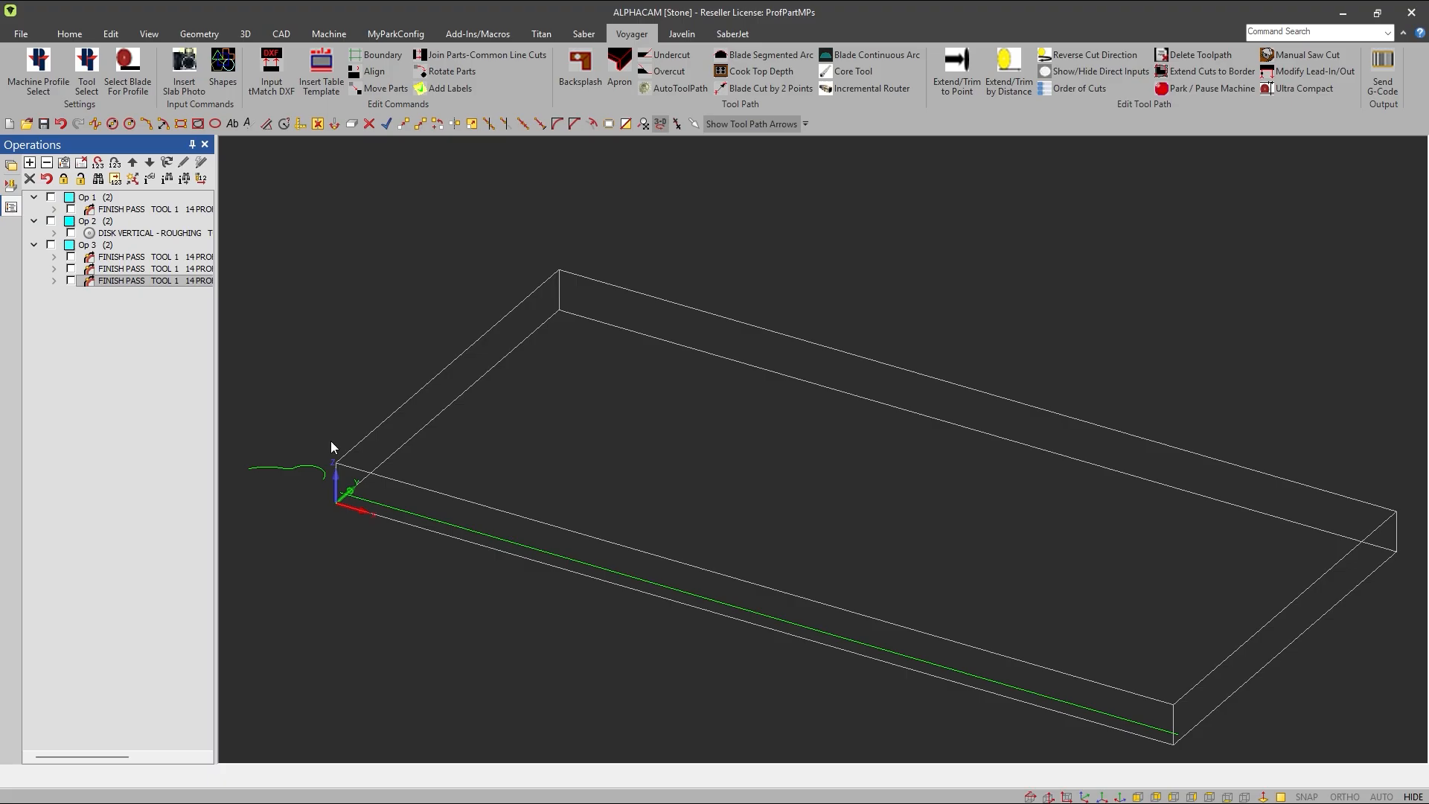
click(292, 454)
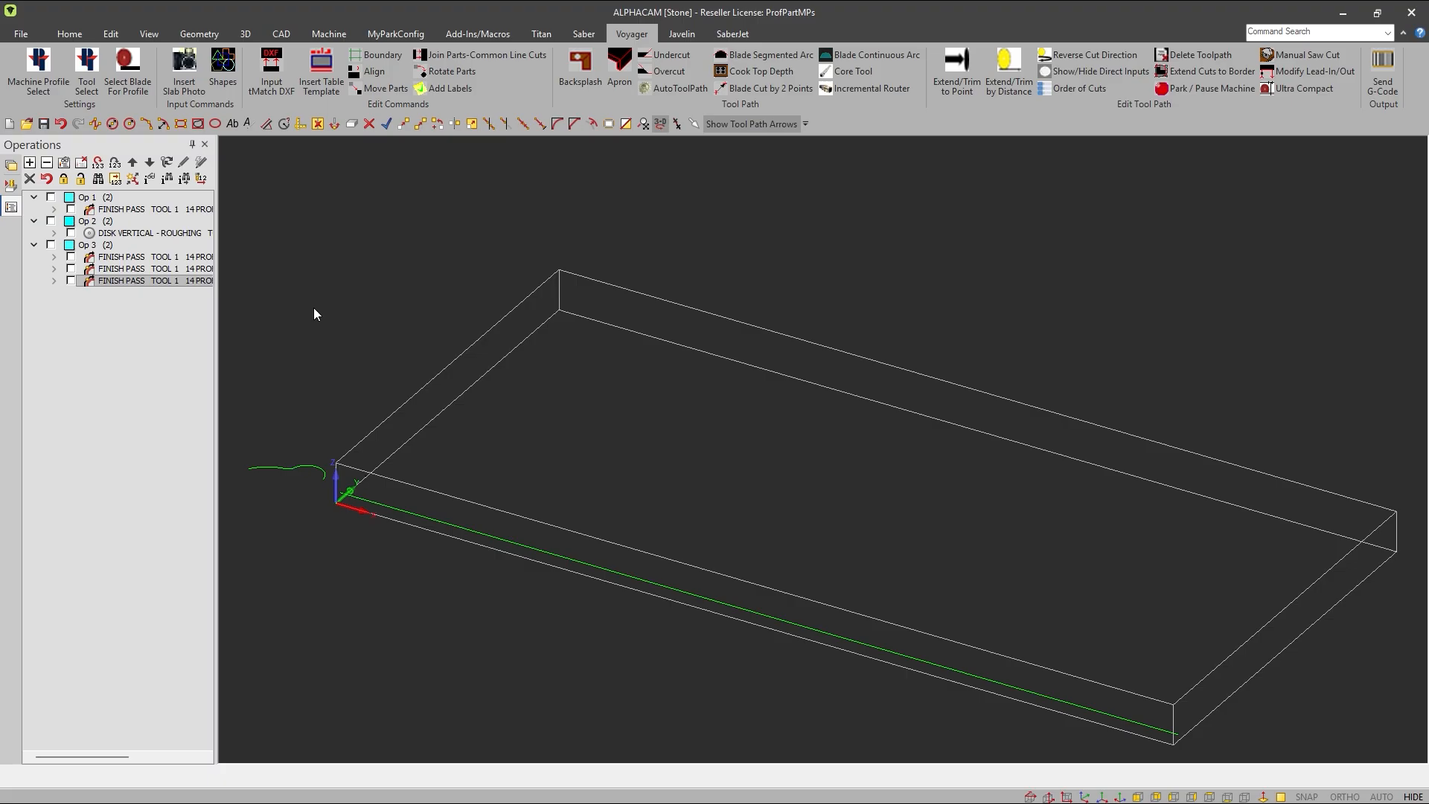
Step: Start a Cut with Disk operation using the (01) 14 inch profiling blade and the Vertical with disk side strategy
click(327, 34)
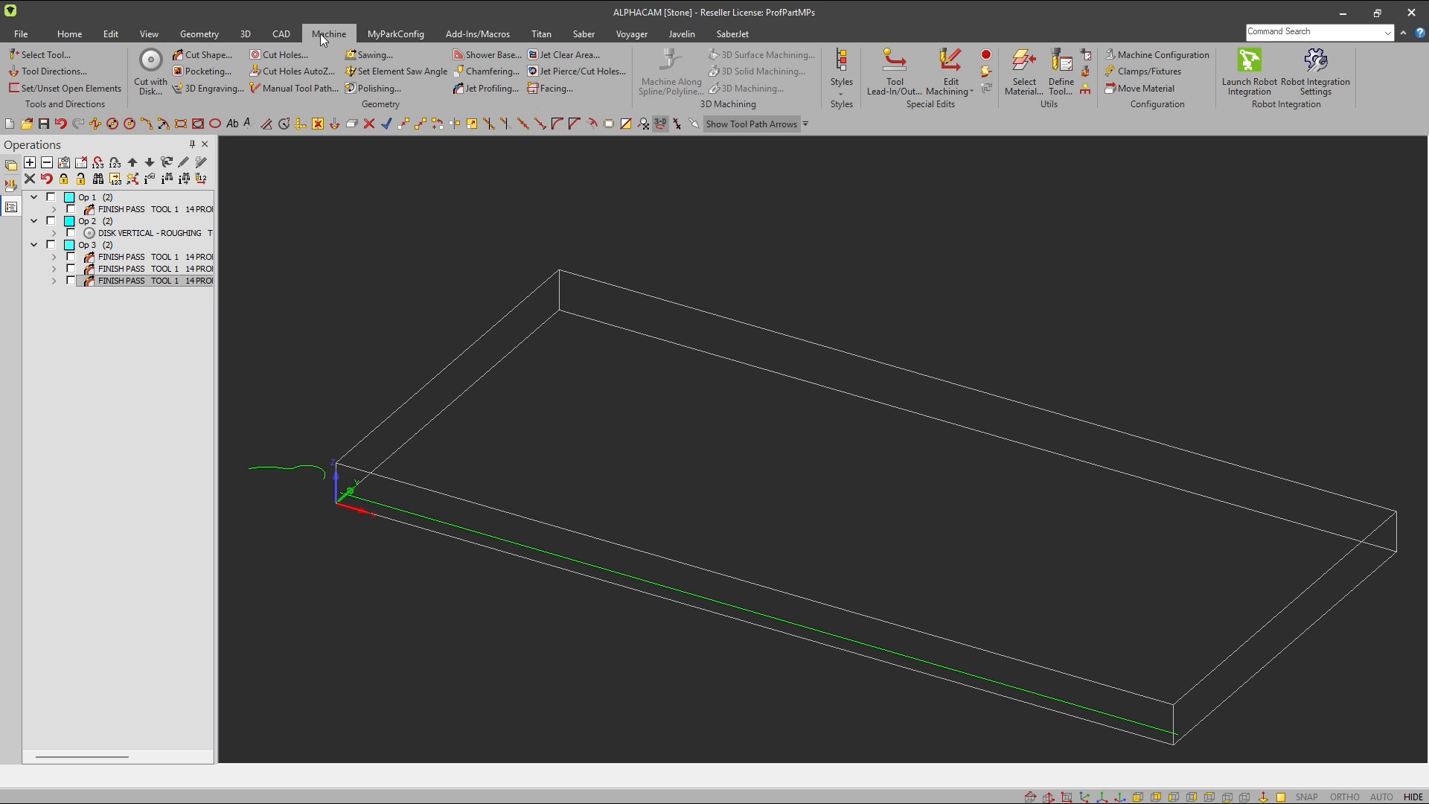
click(151, 65)
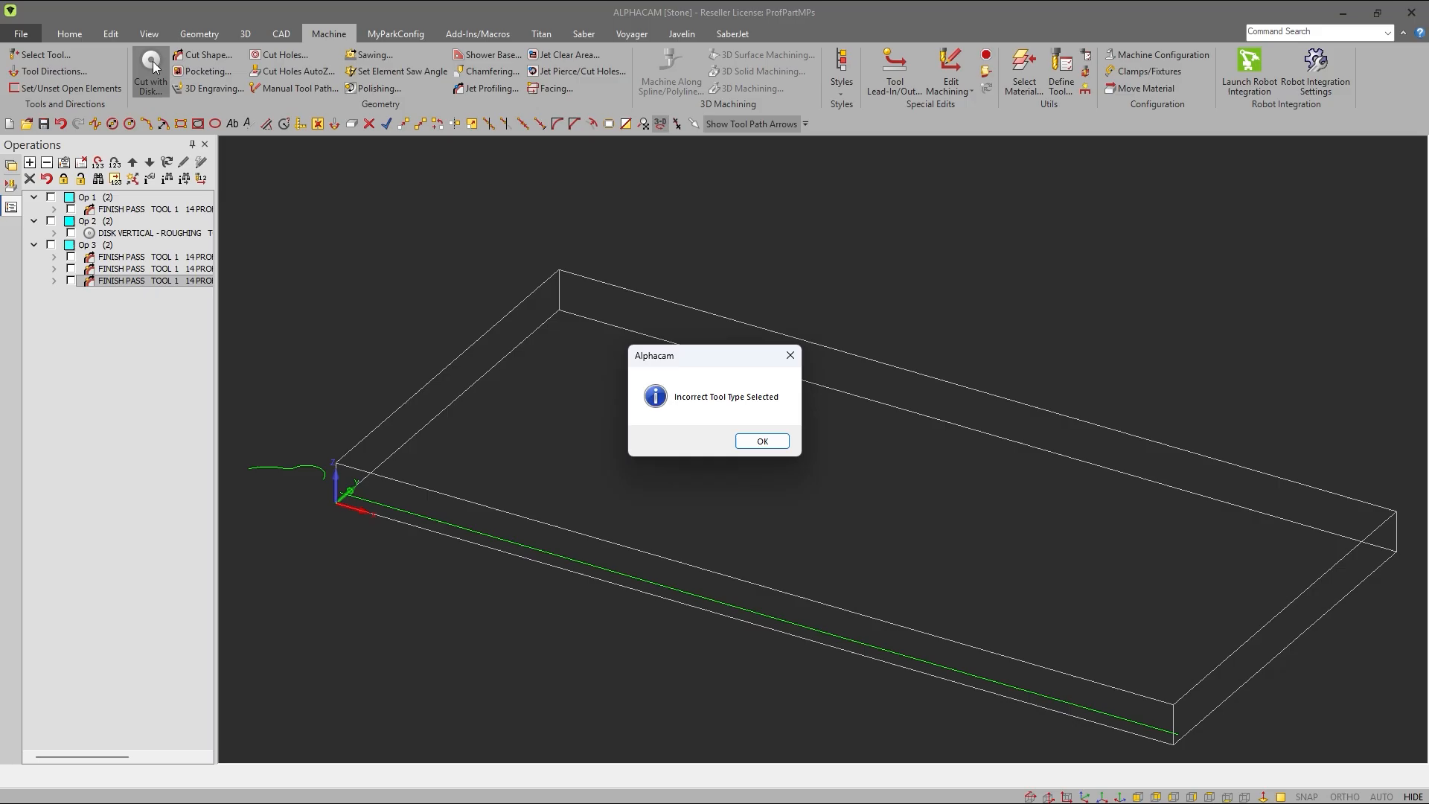
click(769, 443)
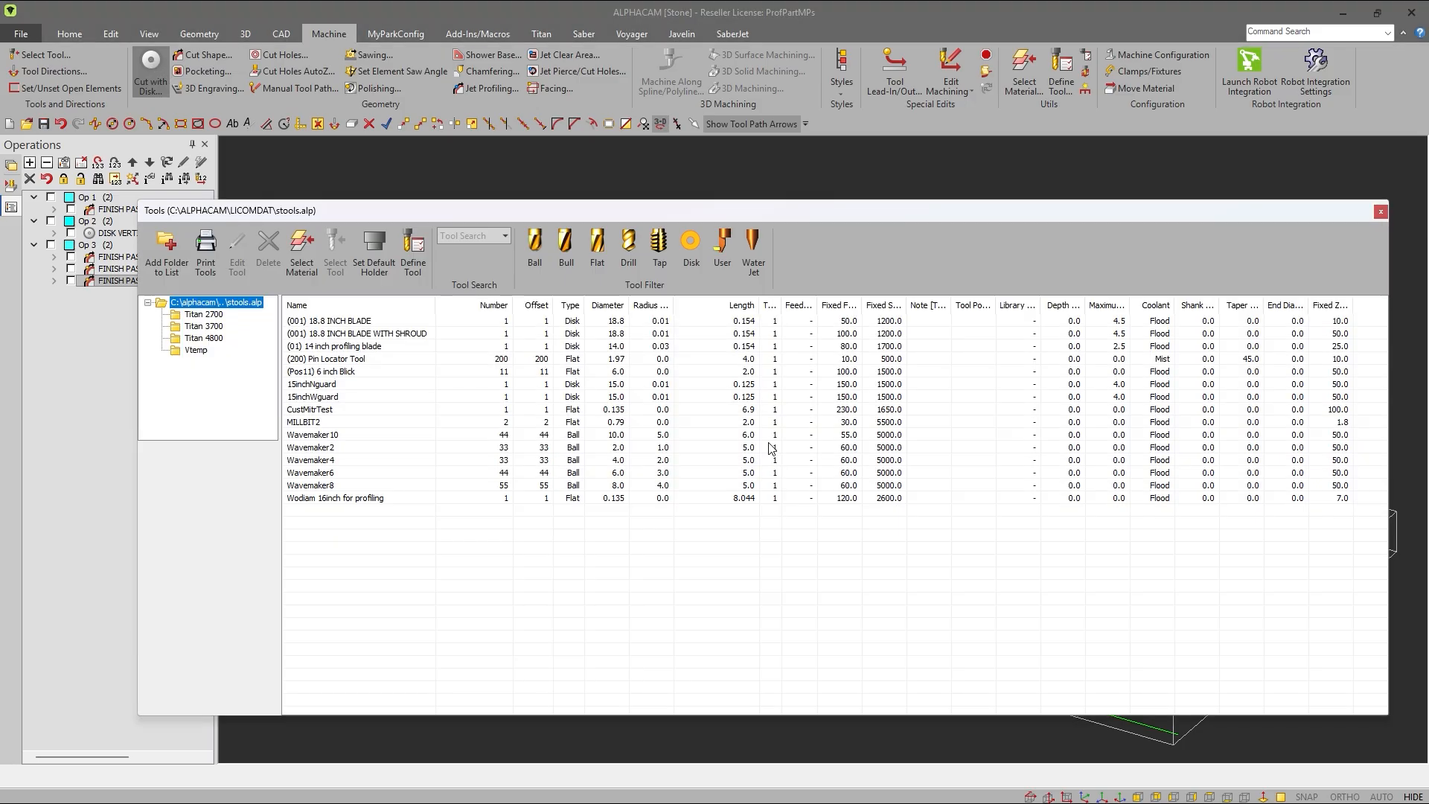
double_click(362, 351)
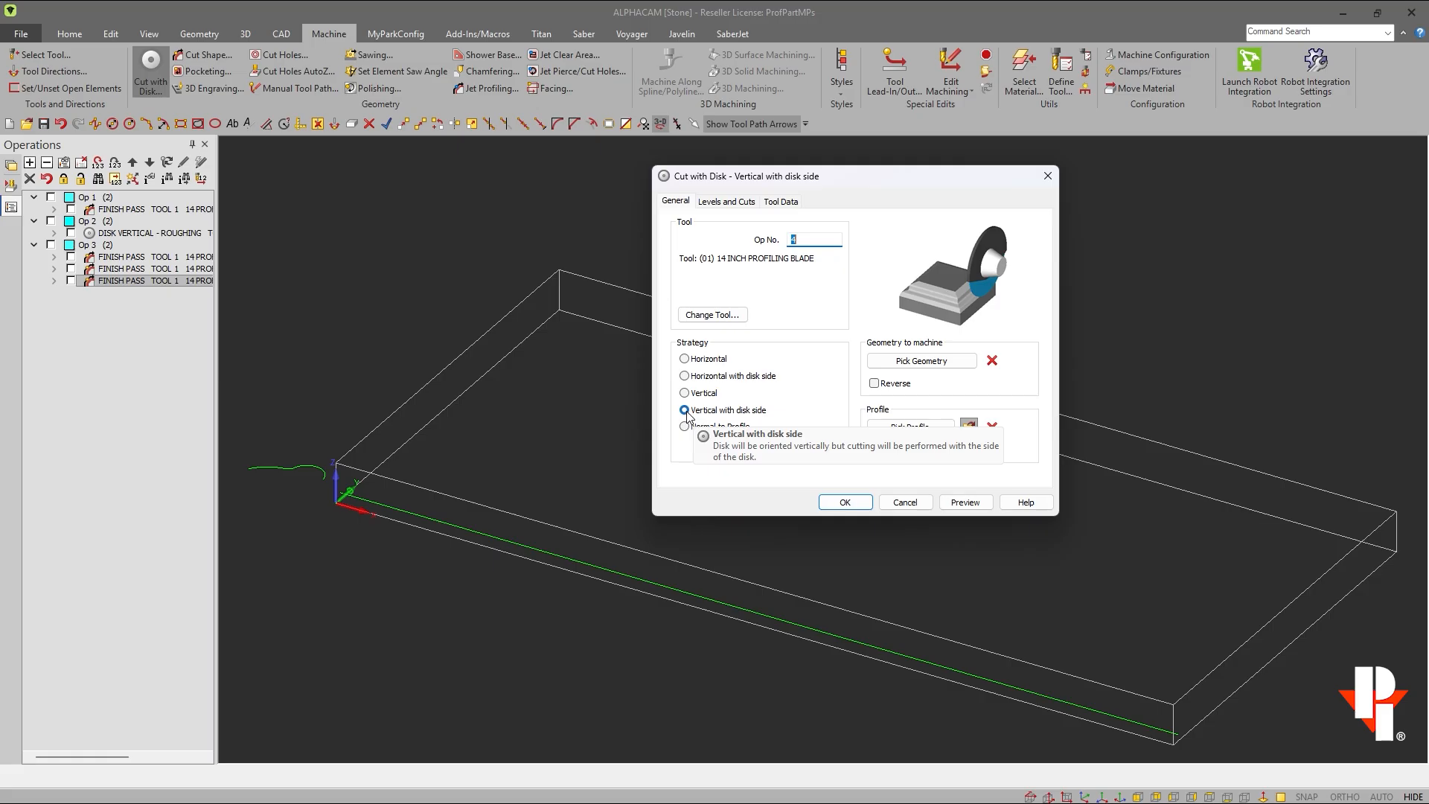
Step: Assign the long line along the slab's front edge as the geometry to machine and the curved outline as the side profile
click(906, 362)
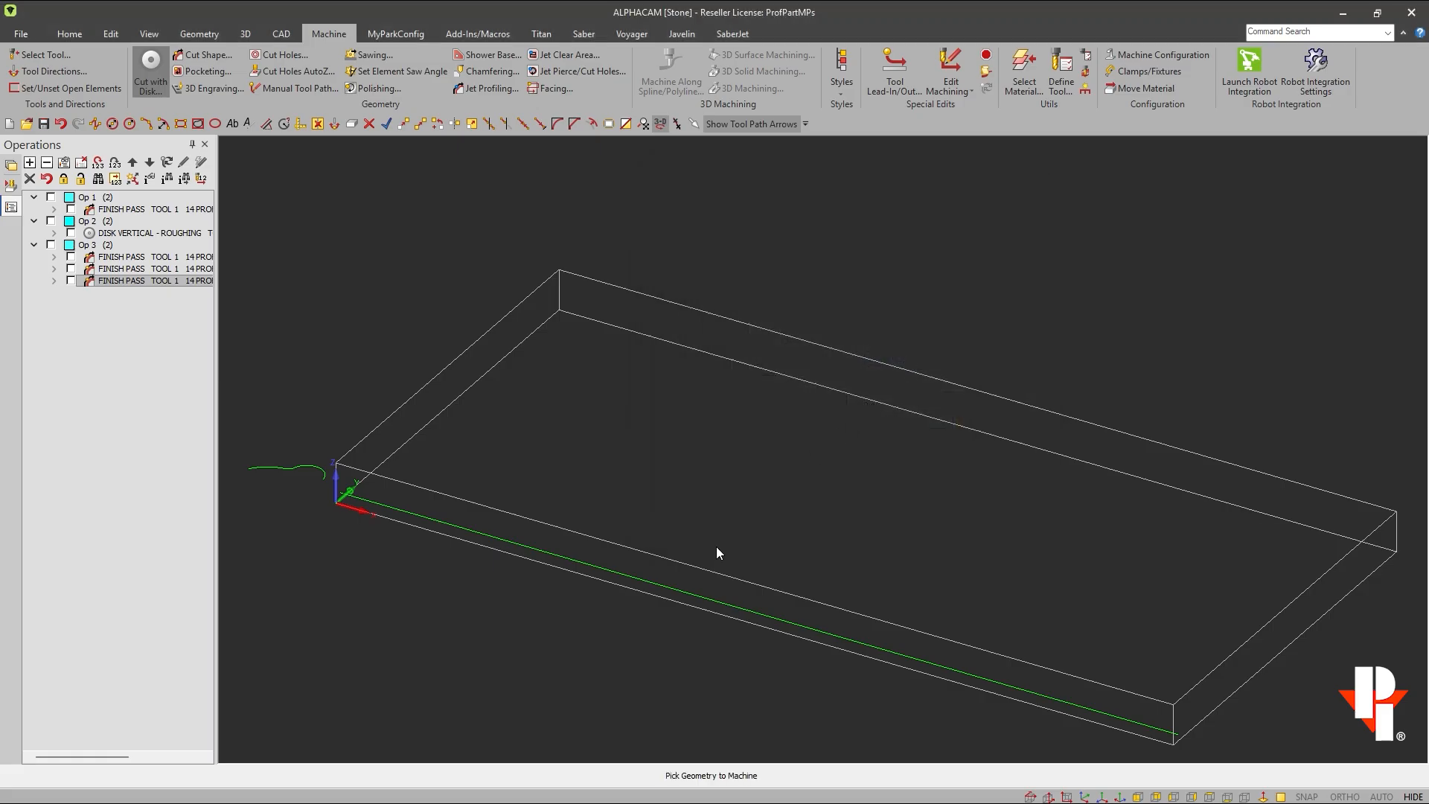
click(694, 594)
click(910, 427)
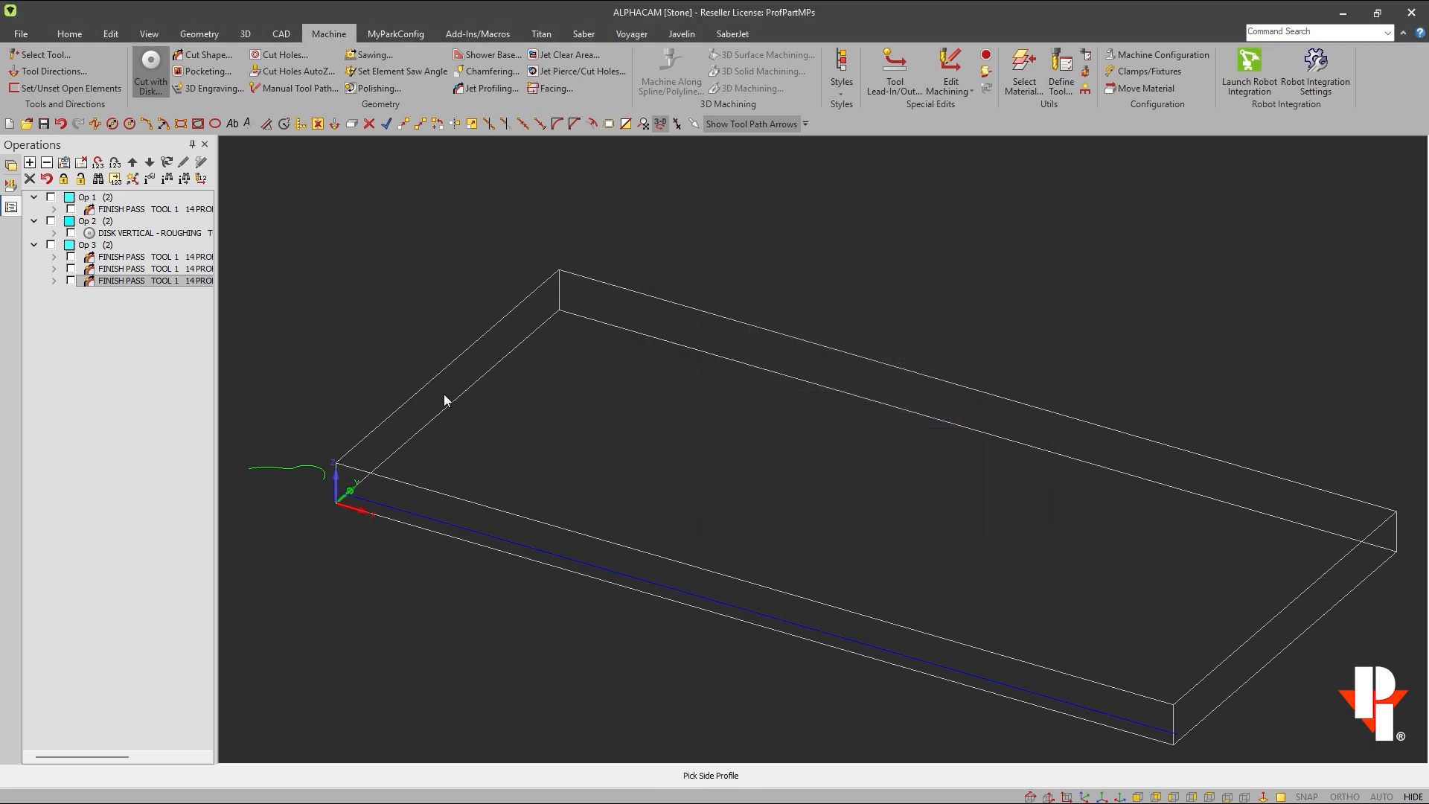
click(287, 468)
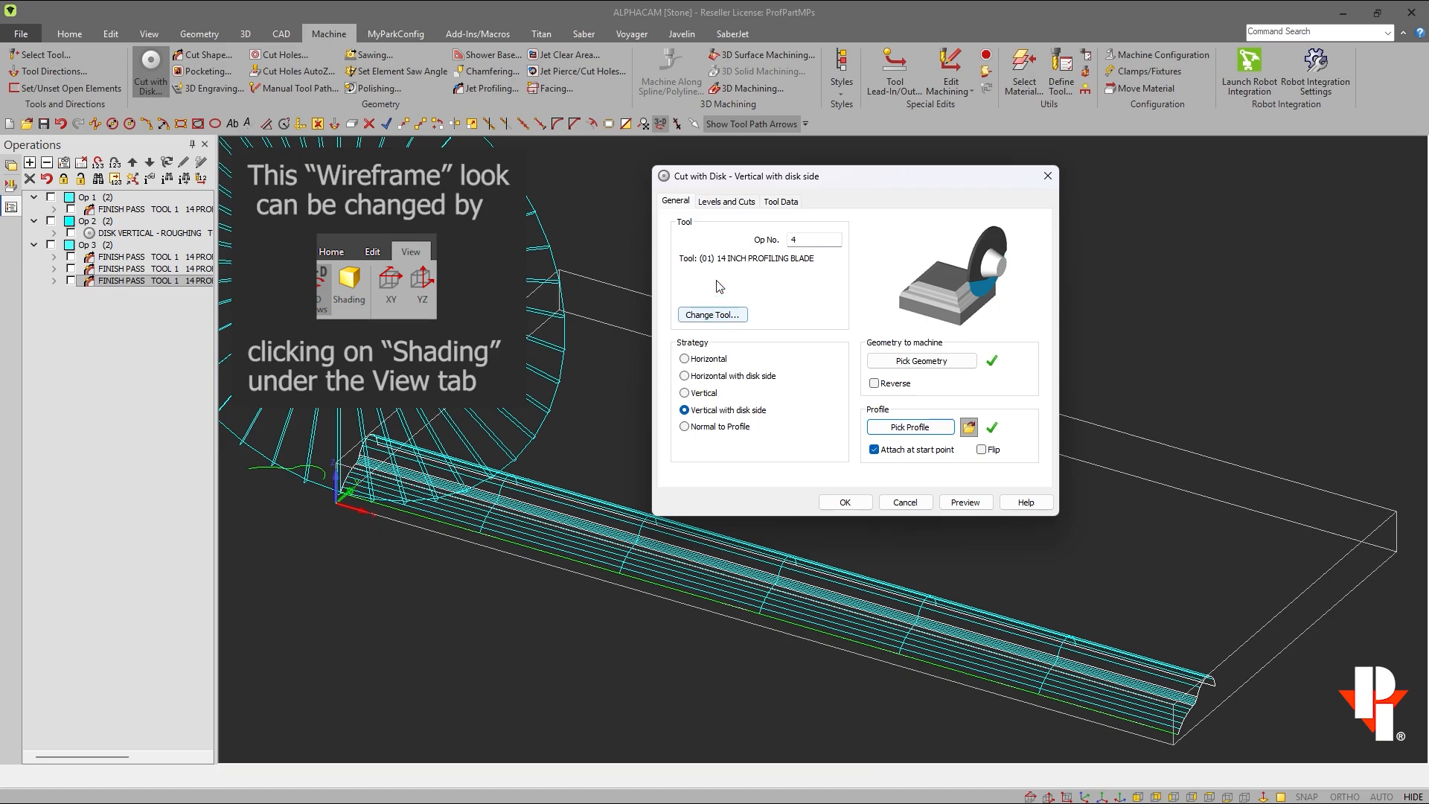
Step: Set the disk cut's safe Z level to 9.25 and the distance to step along the curve to 0.25
click(727, 201)
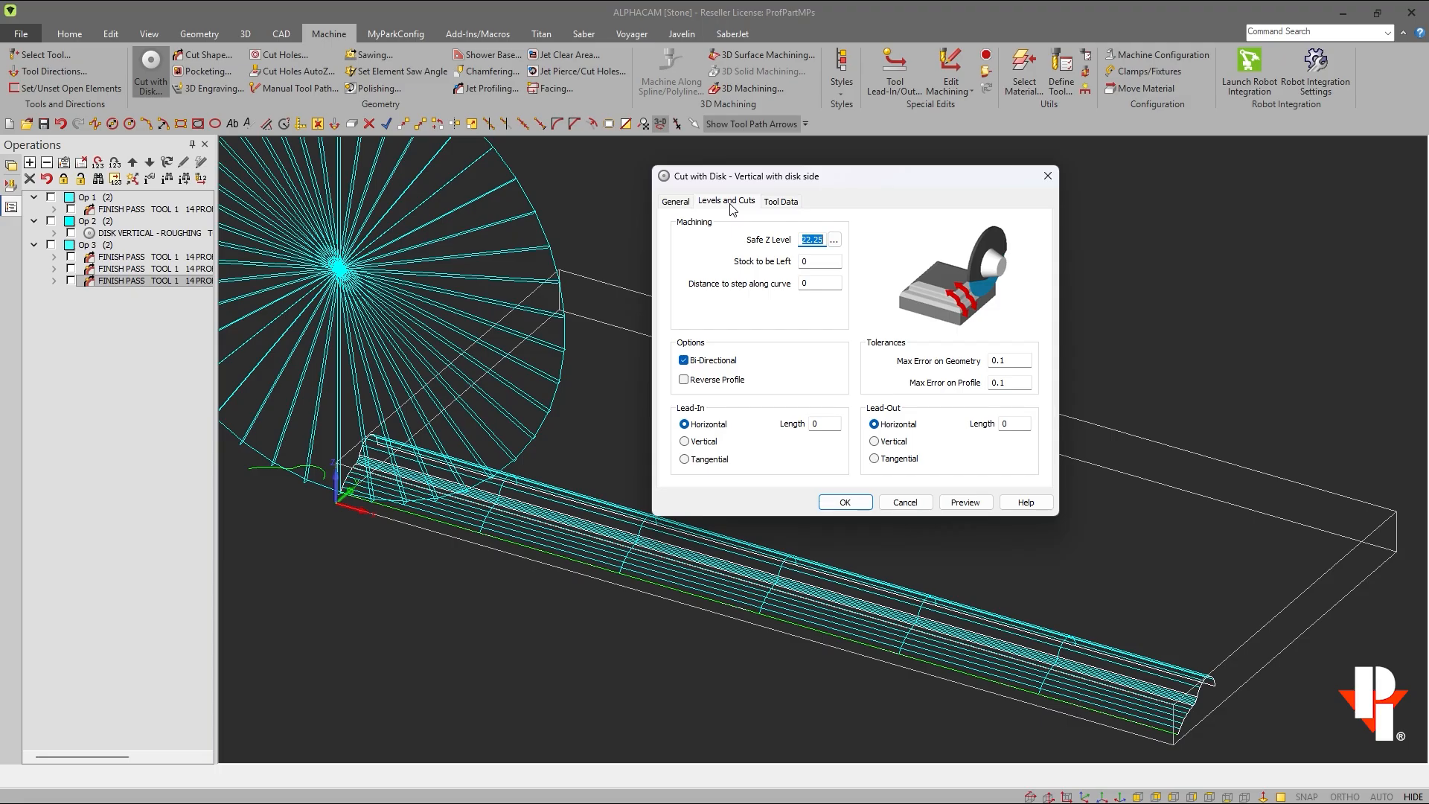
text(9.25)
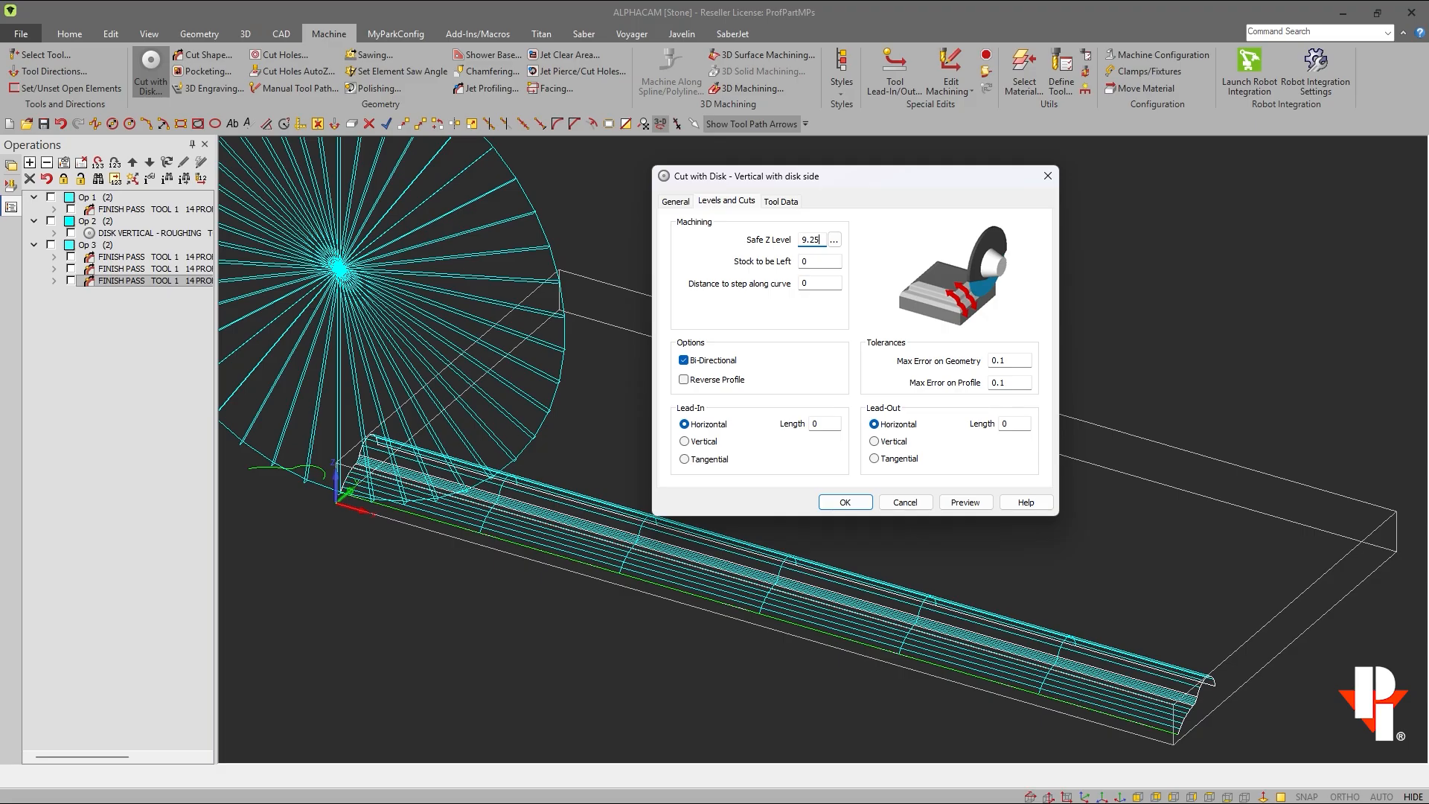
double_click(804, 284)
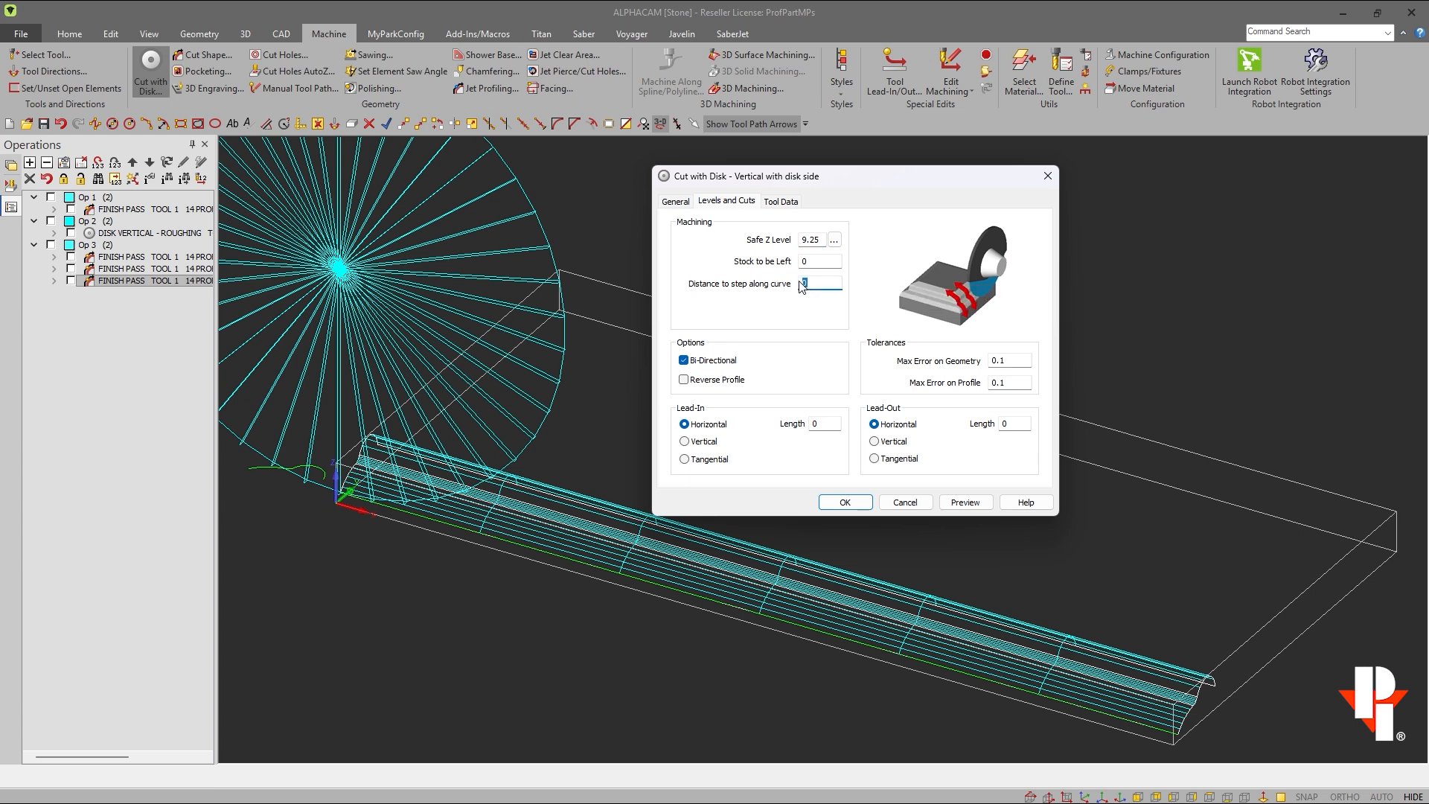
text(.25)
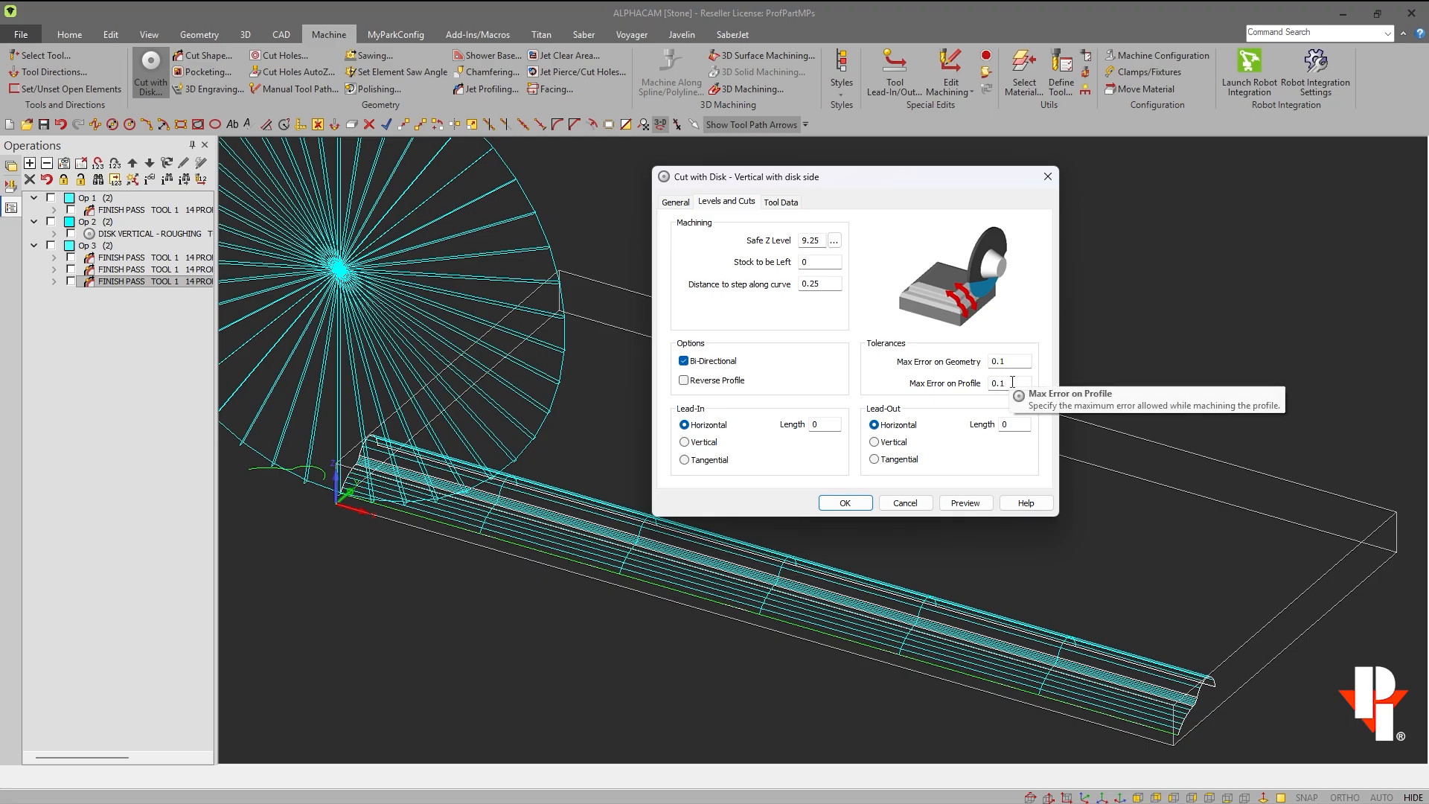
Step: Set the maximum error on profile to 0.01 and make both the lead-in and lead-out vertical
drag(1012, 383, 982, 379)
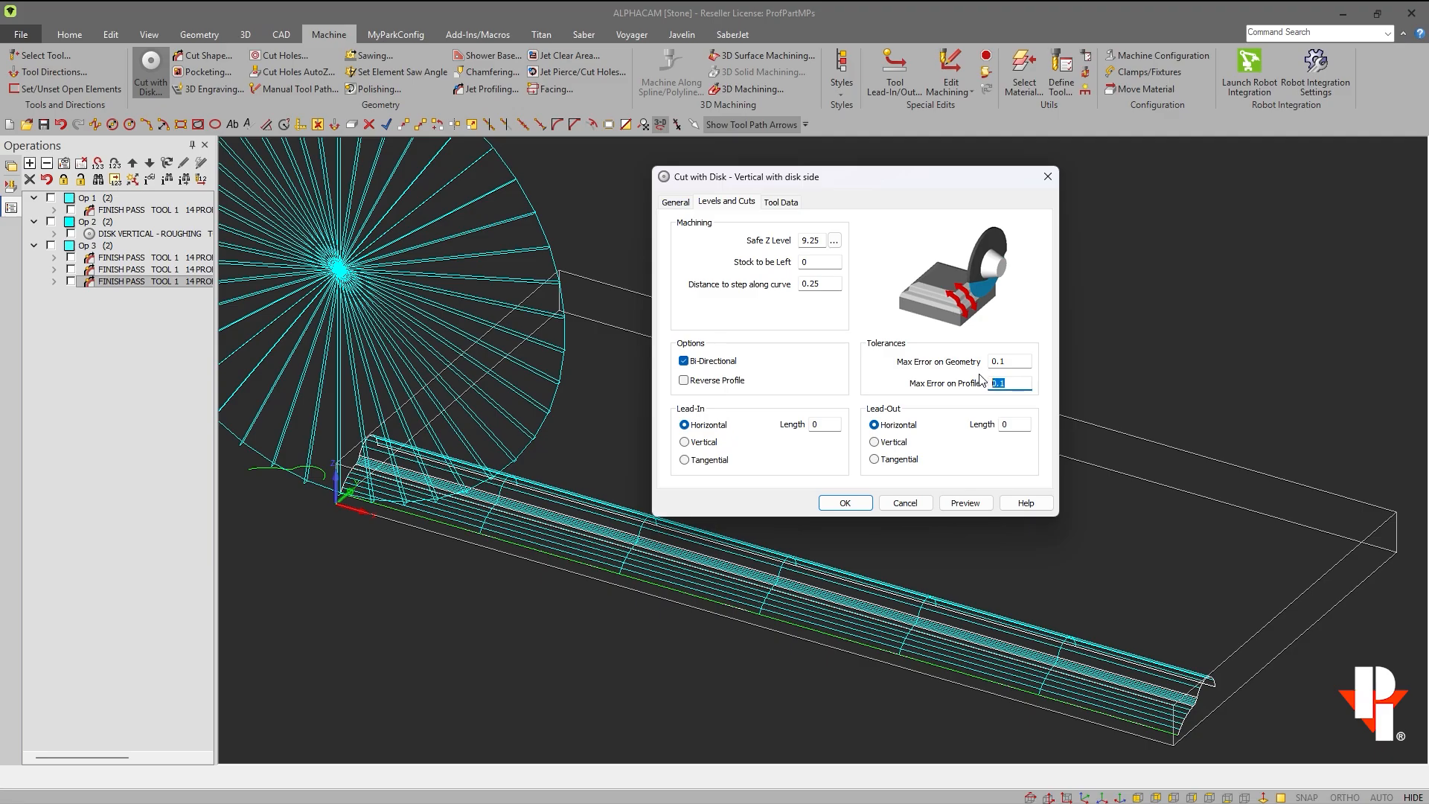
text(.01)
click(686, 444)
click(877, 443)
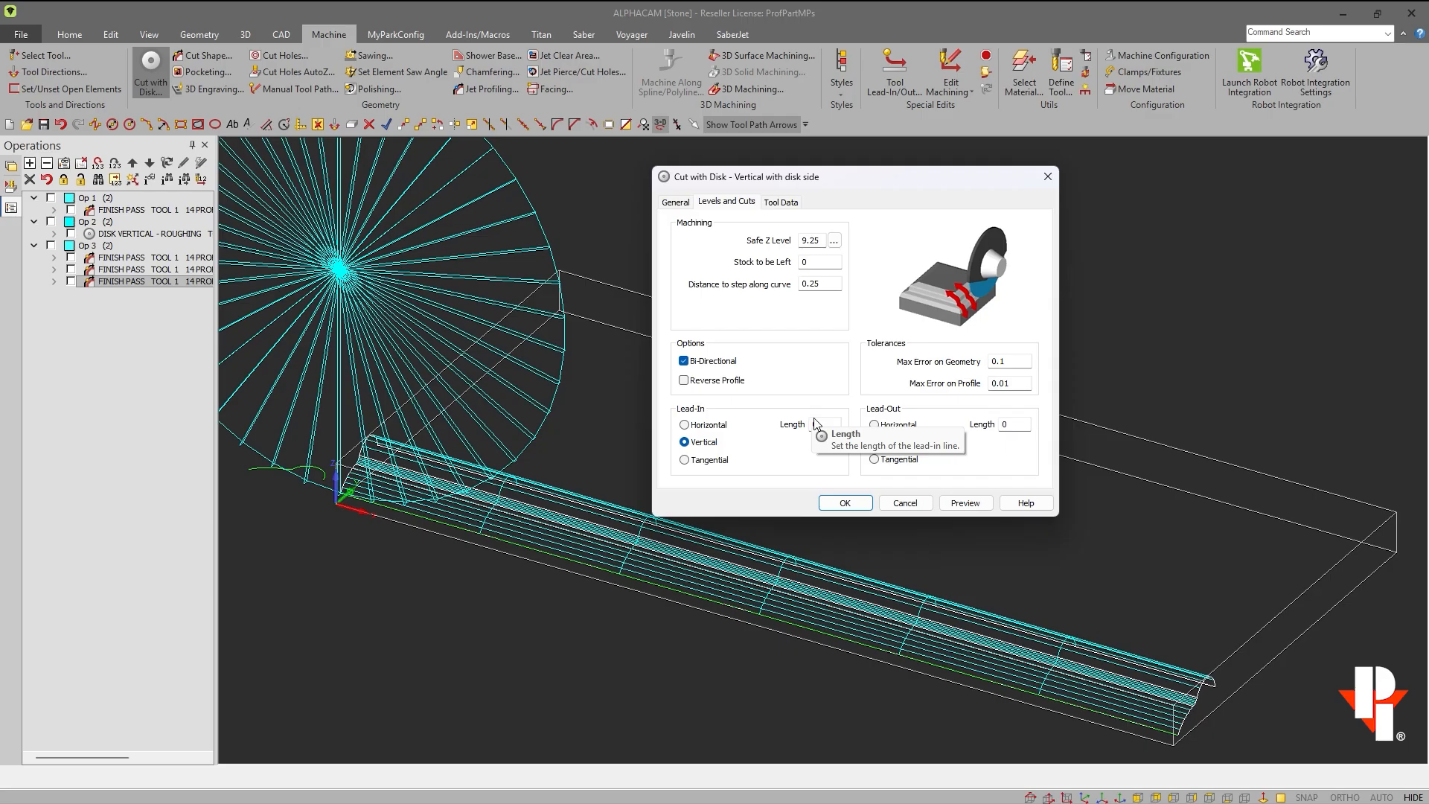
Step: Set the cut feed to 80/3 with flood coolant and create the disk-side finishing operation
click(790, 203)
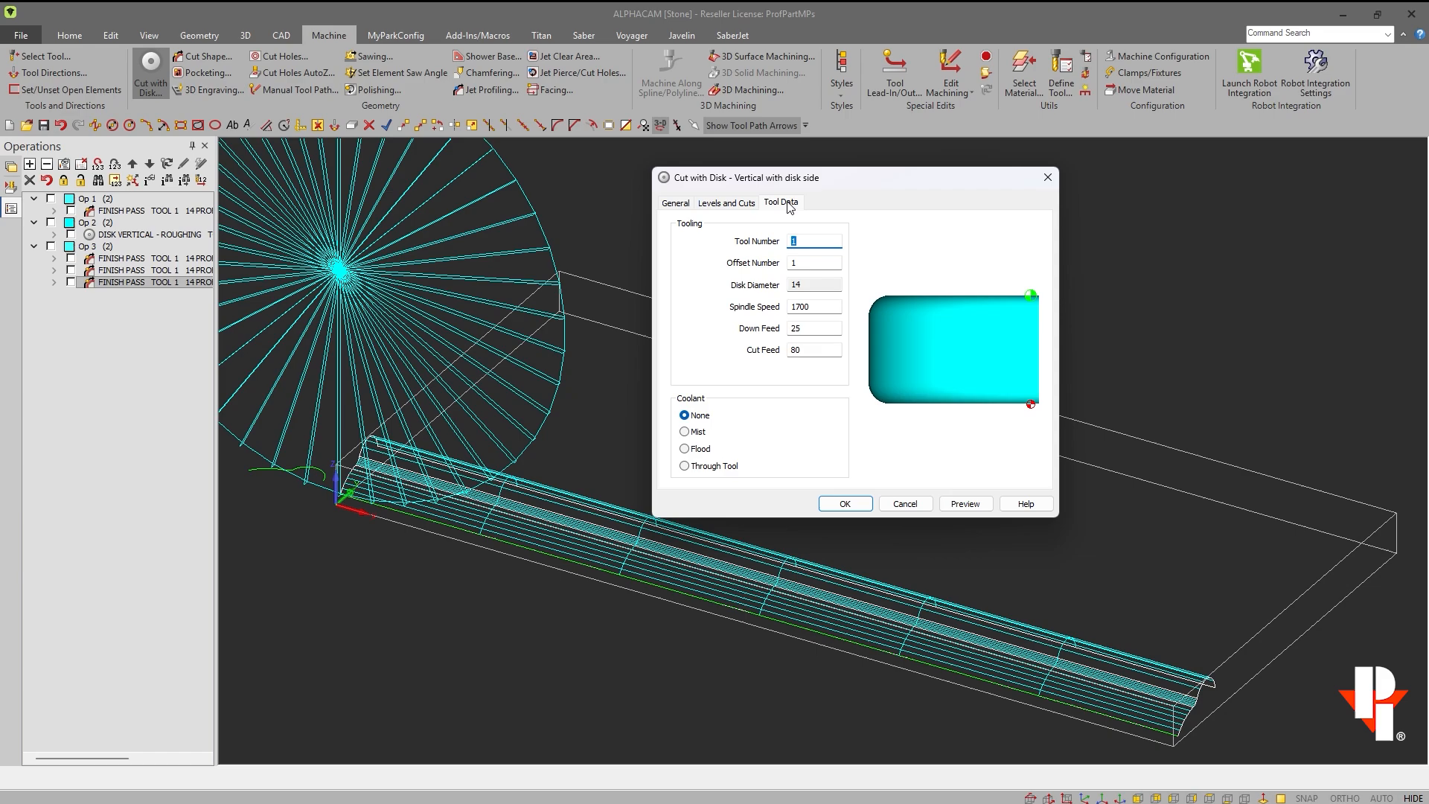
click(813, 347)
text(/3)
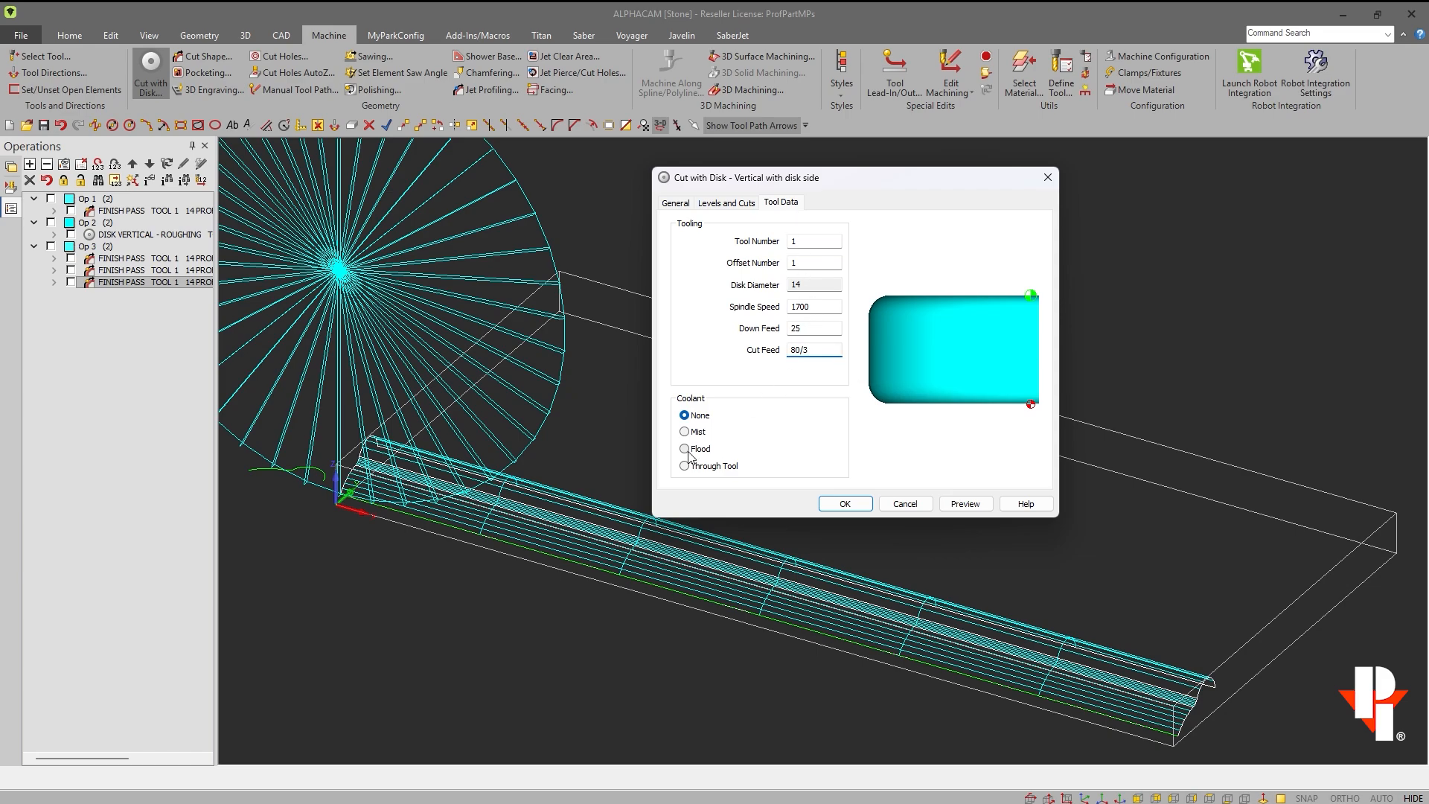
text(=)
click(685, 451)
click(845, 504)
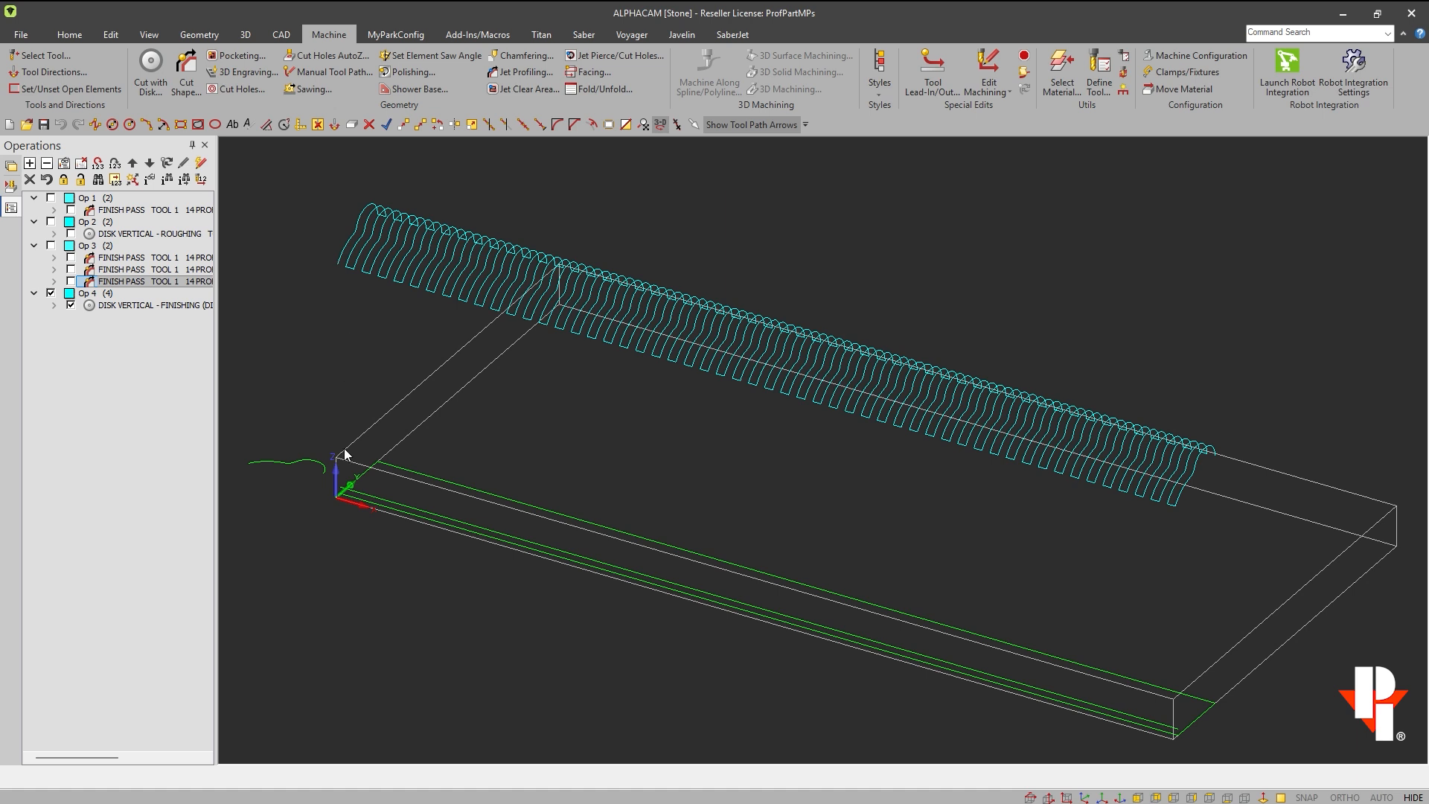
Step: Extend the start of the line followed by the disk operations by a distance of 1
scroll(340, 498, up, 5)
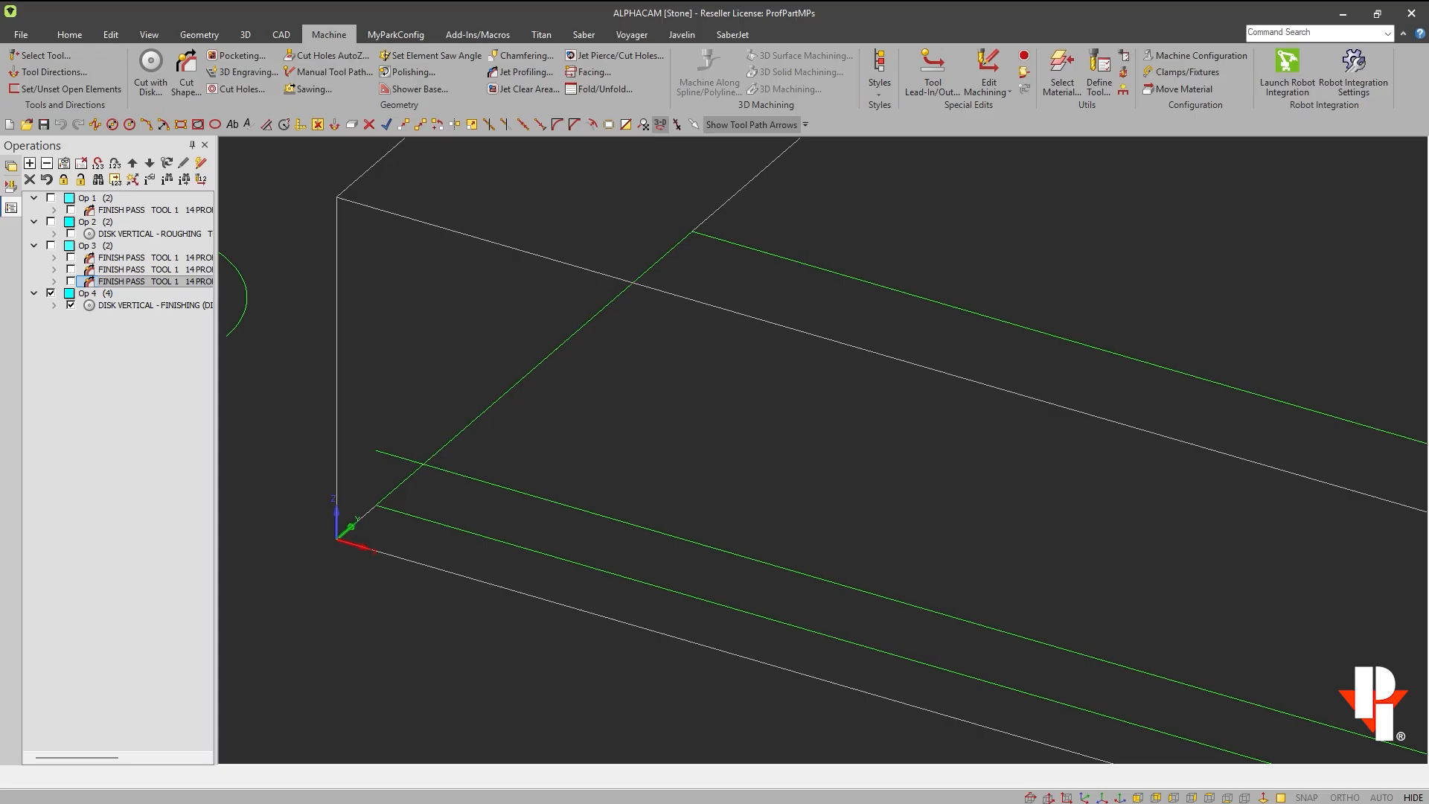
middle_drag(232, 466, 561, 506)
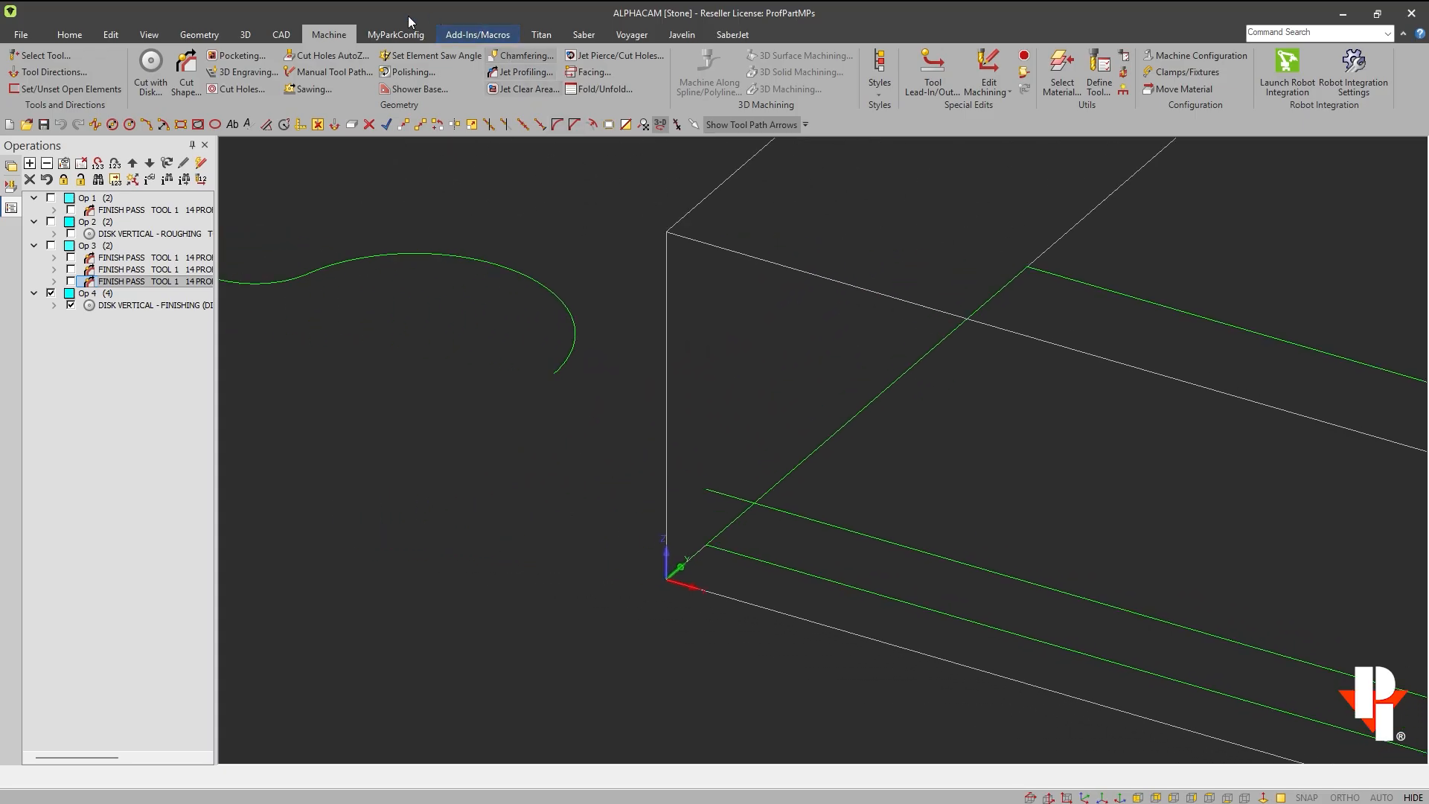
click(113, 35)
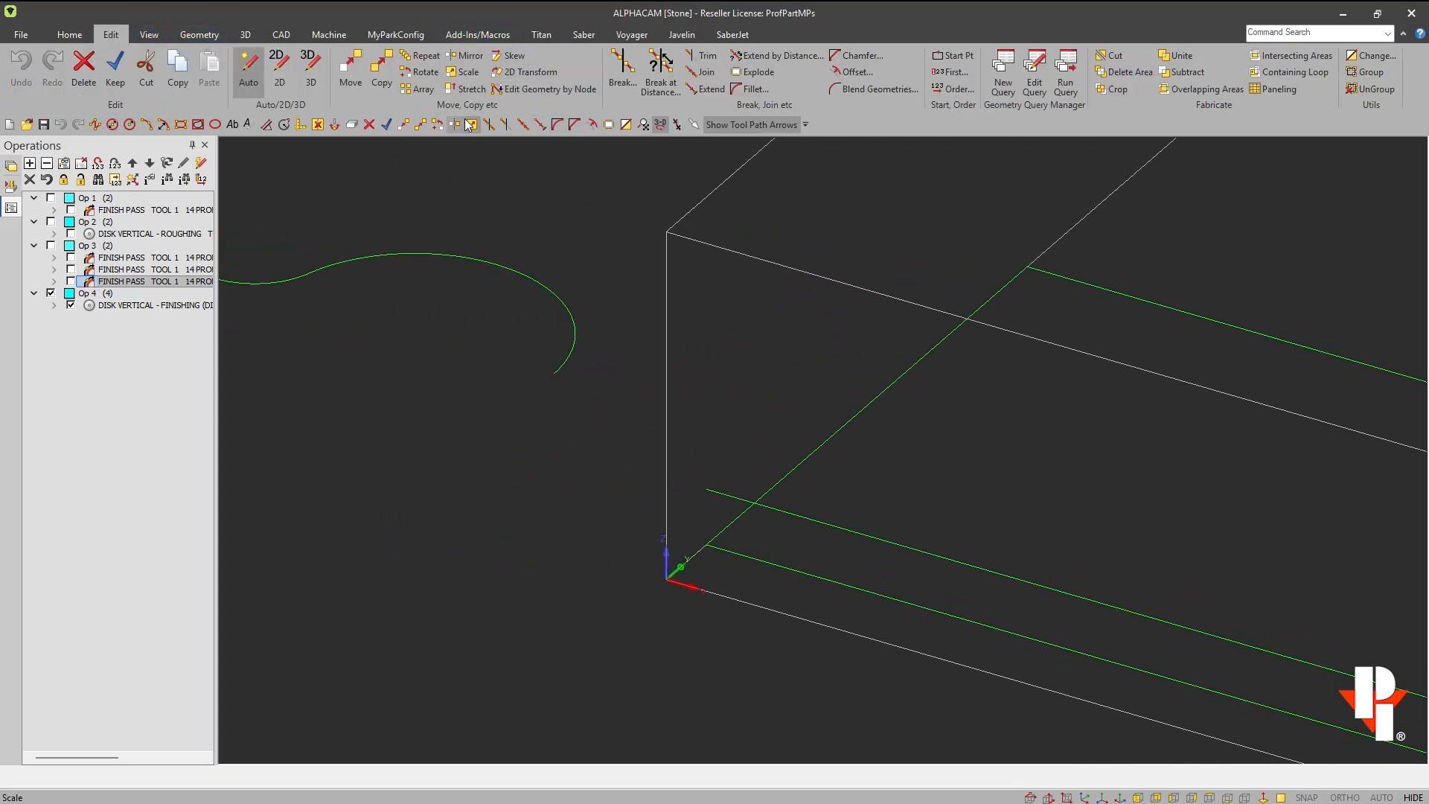
click(775, 57)
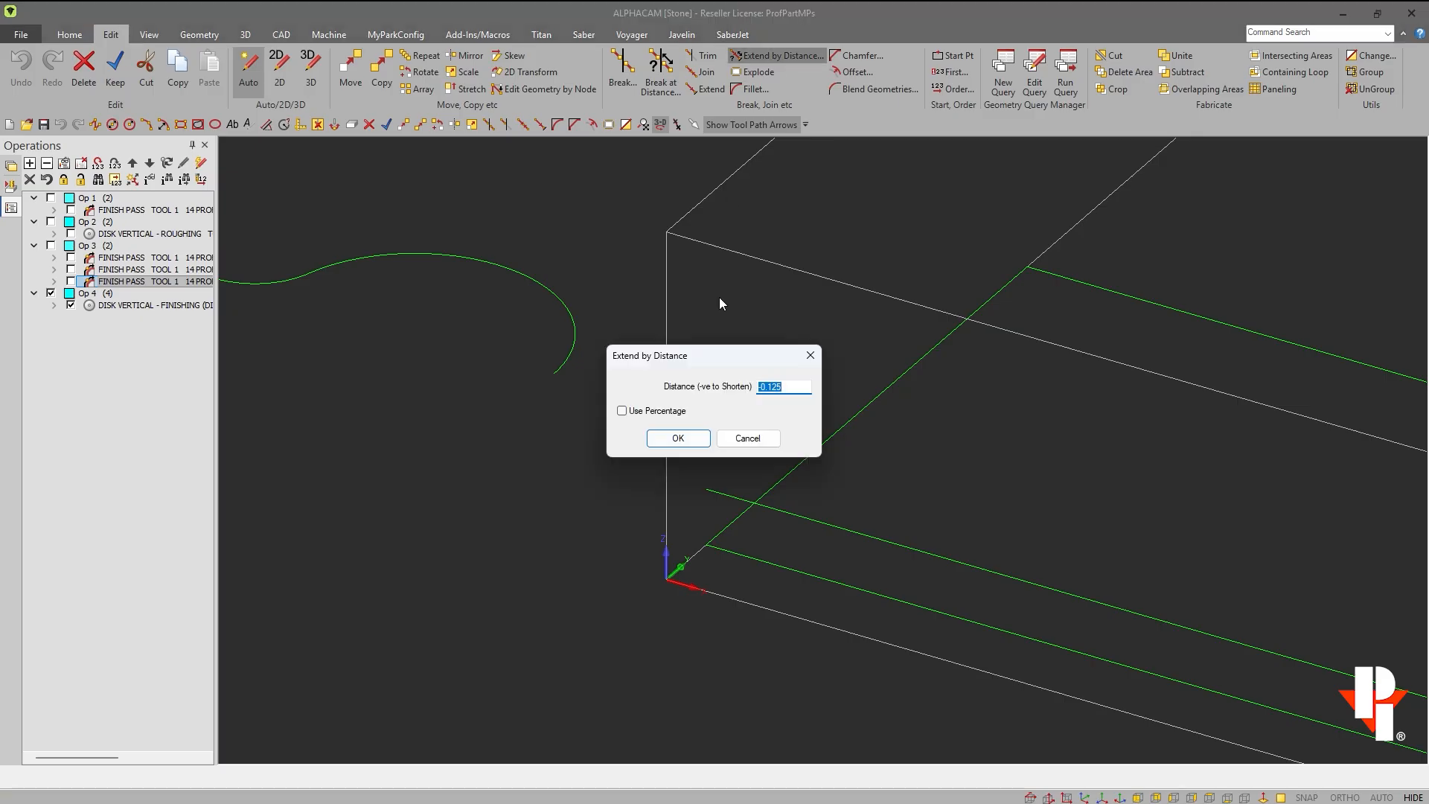
text(1)
click(681, 439)
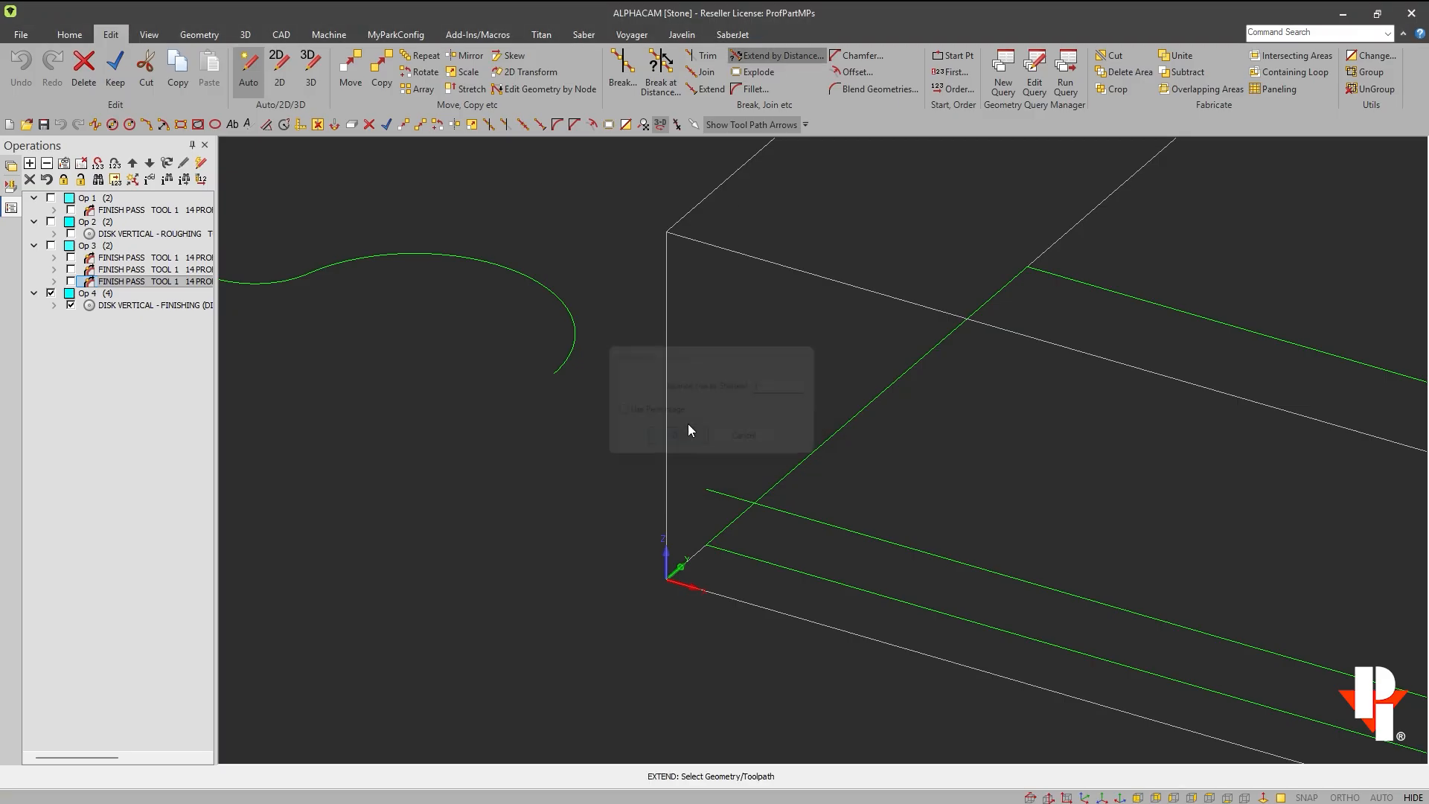
click(717, 494)
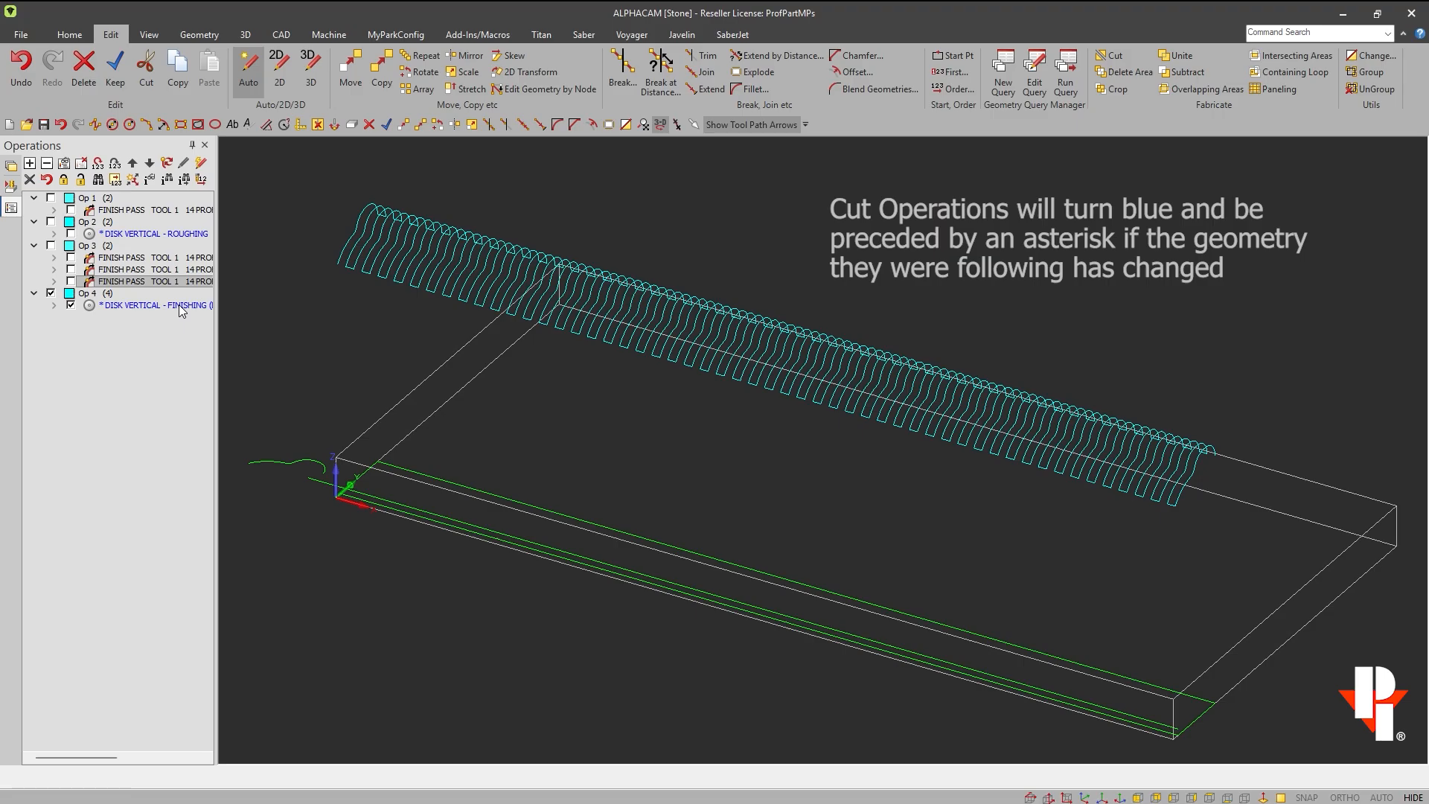
Step: Update the Disk Vertical finishing operation in Op 4 and the Disk Vertical roughing operation in Op 2 to follow the changed geometry
click(179, 305)
right_click(179, 304)
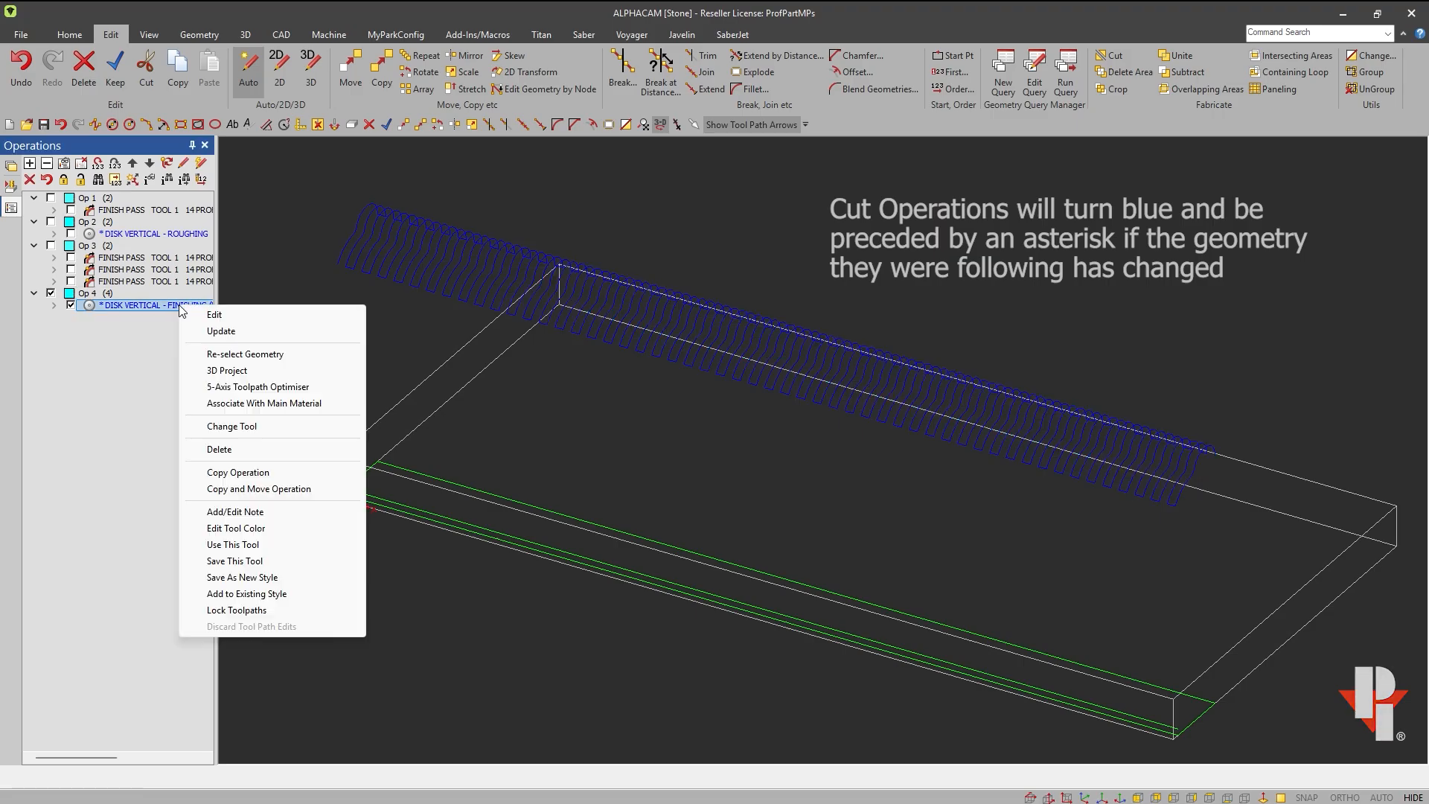
click(221, 332)
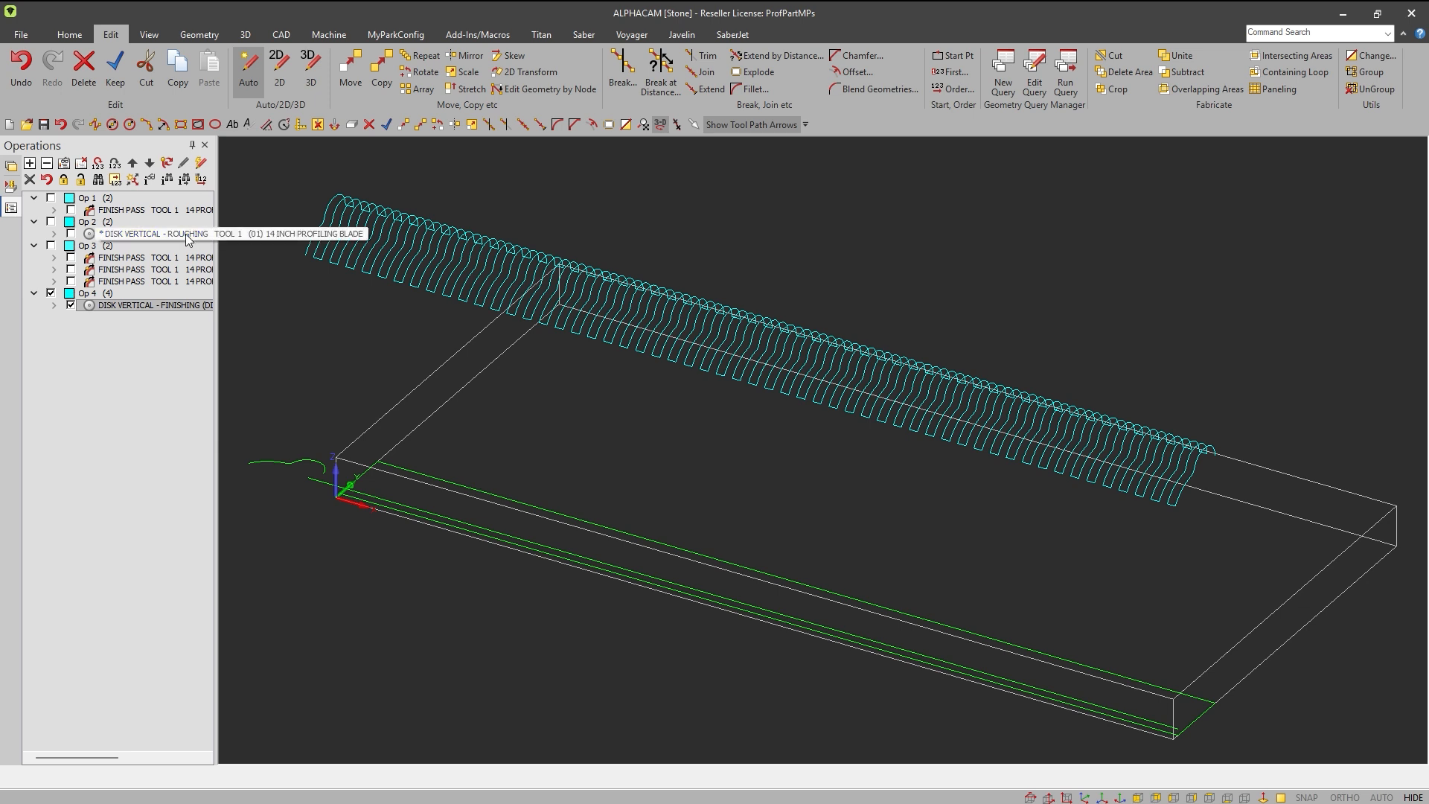
click(51, 221)
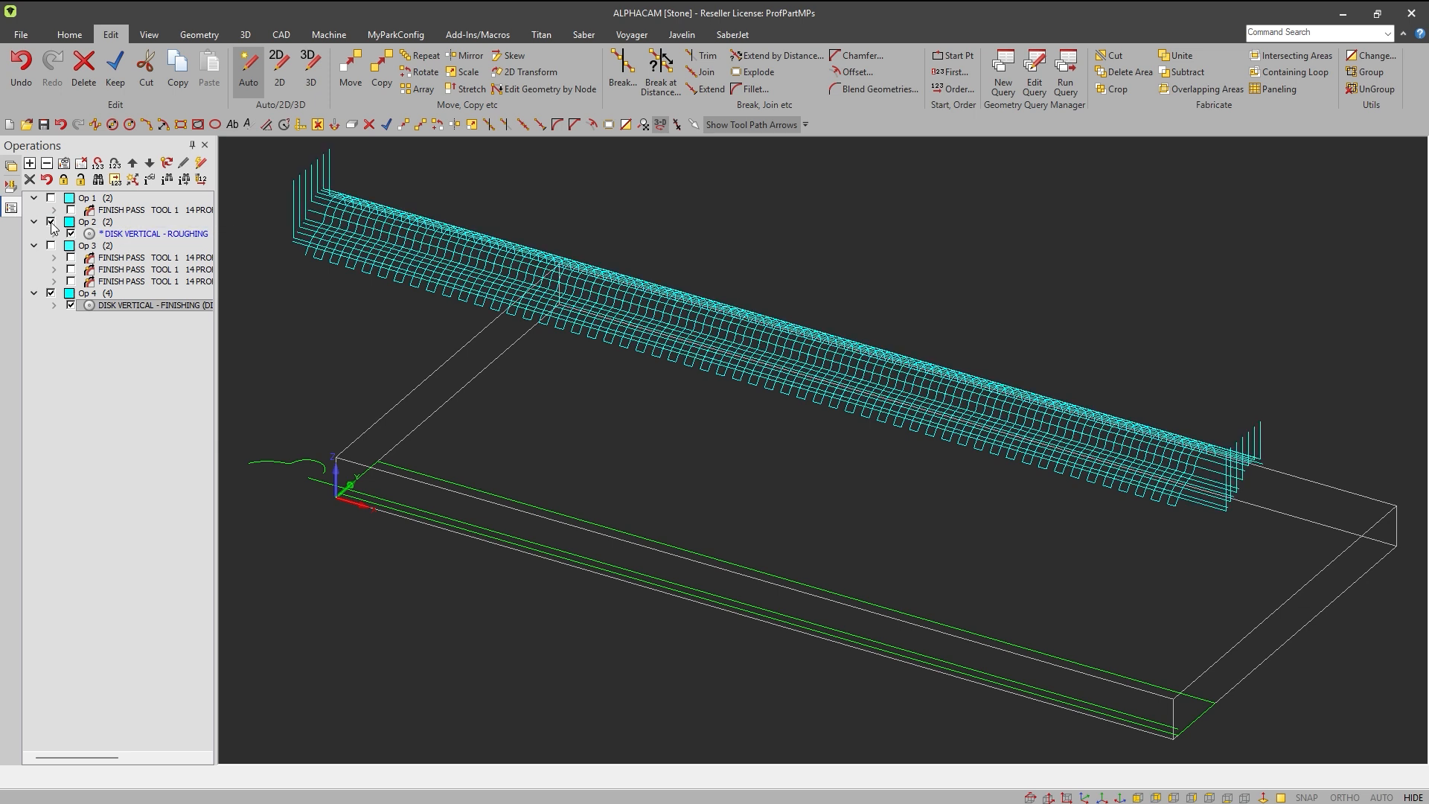
right_click(151, 239)
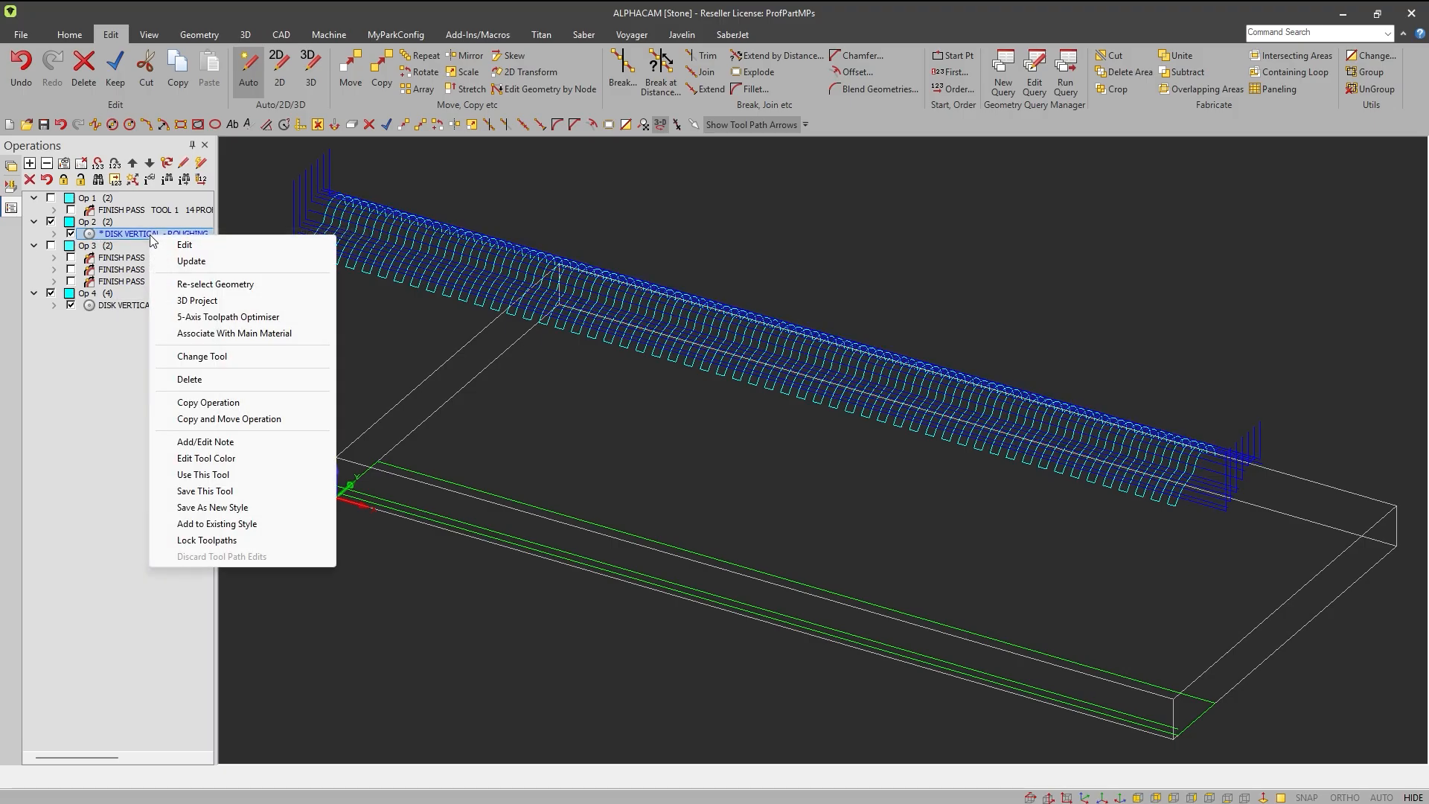
click(183, 261)
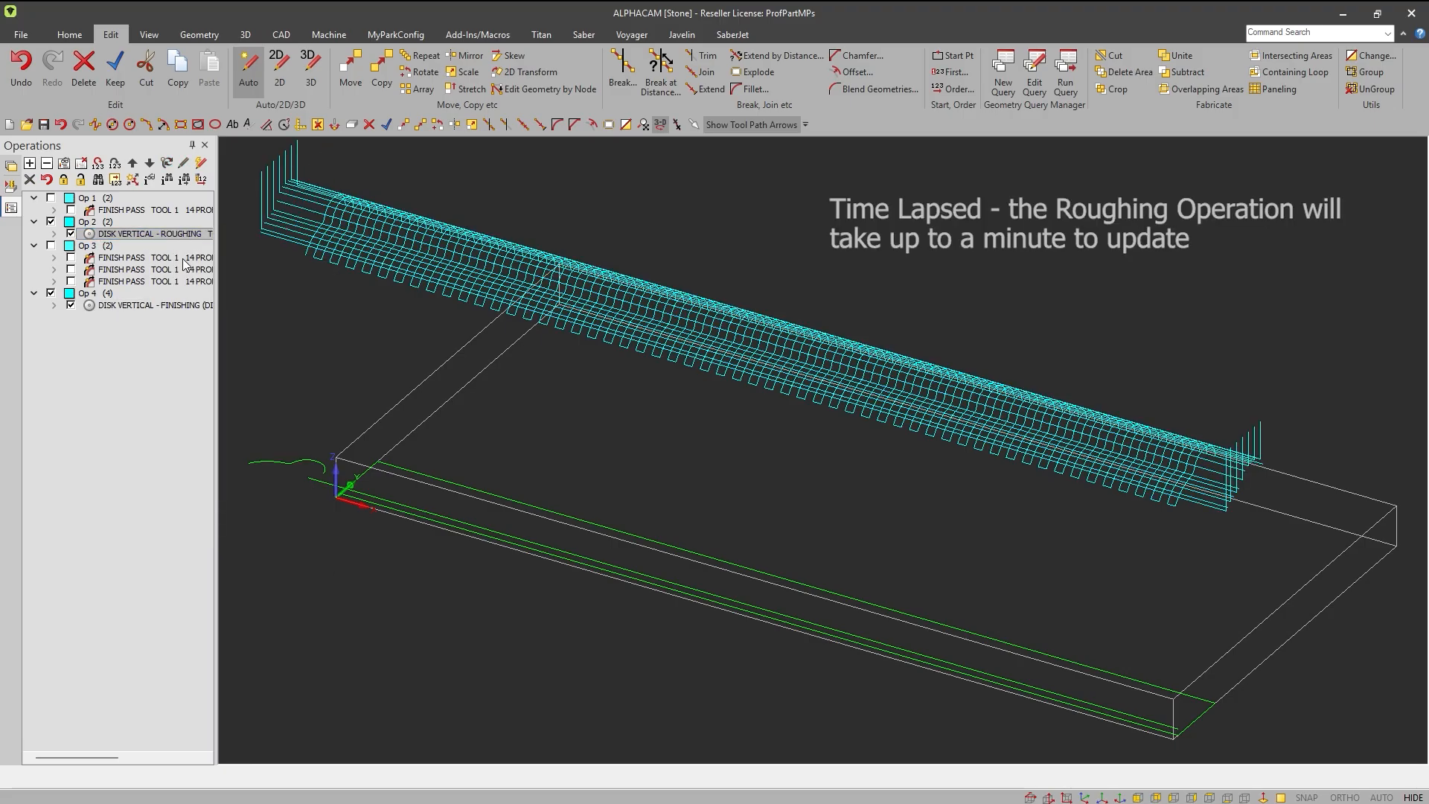
click(51, 222)
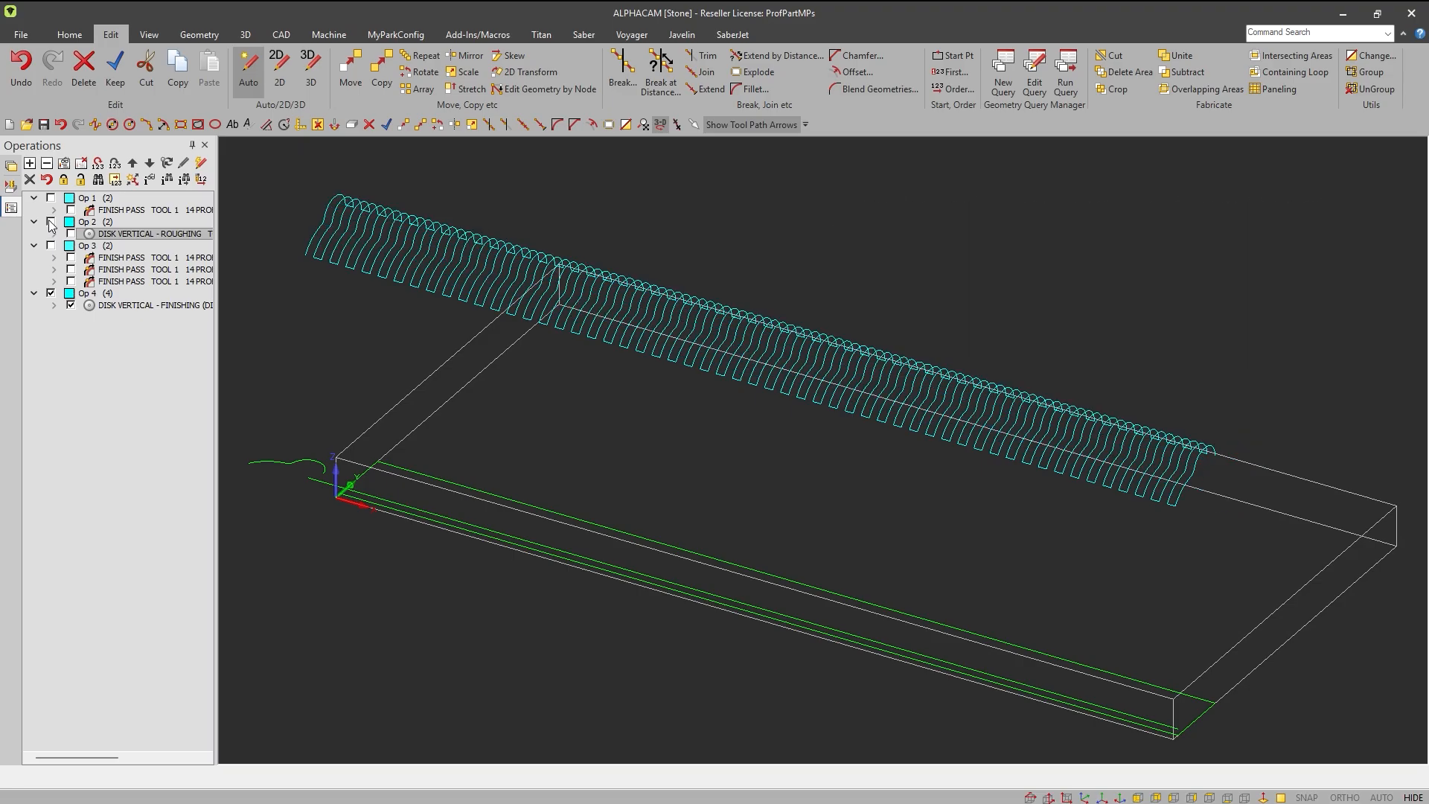
Step: Move the Op 3 group of three finish passes below the Disk Vertical finishing operation
click(123, 286)
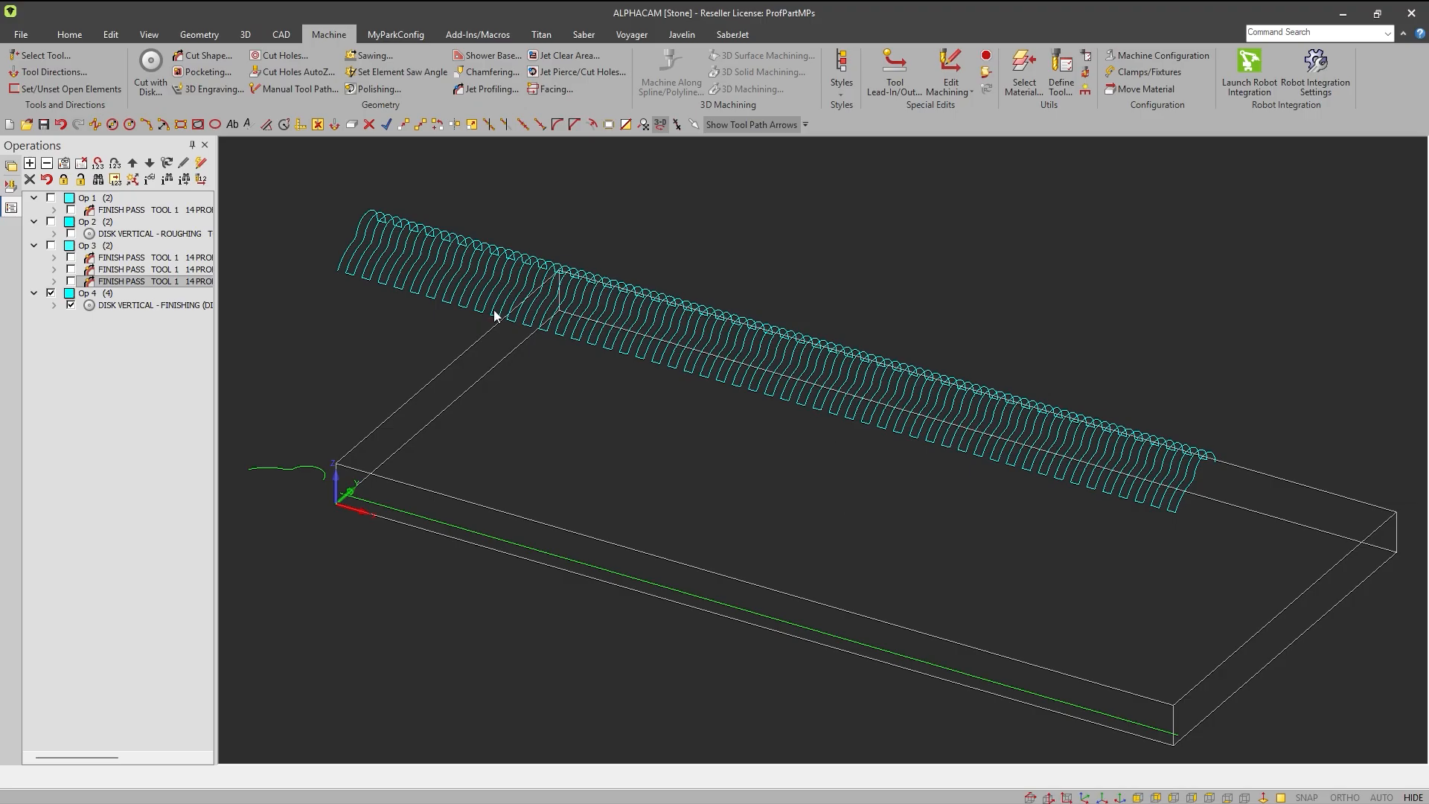
click(178, 311)
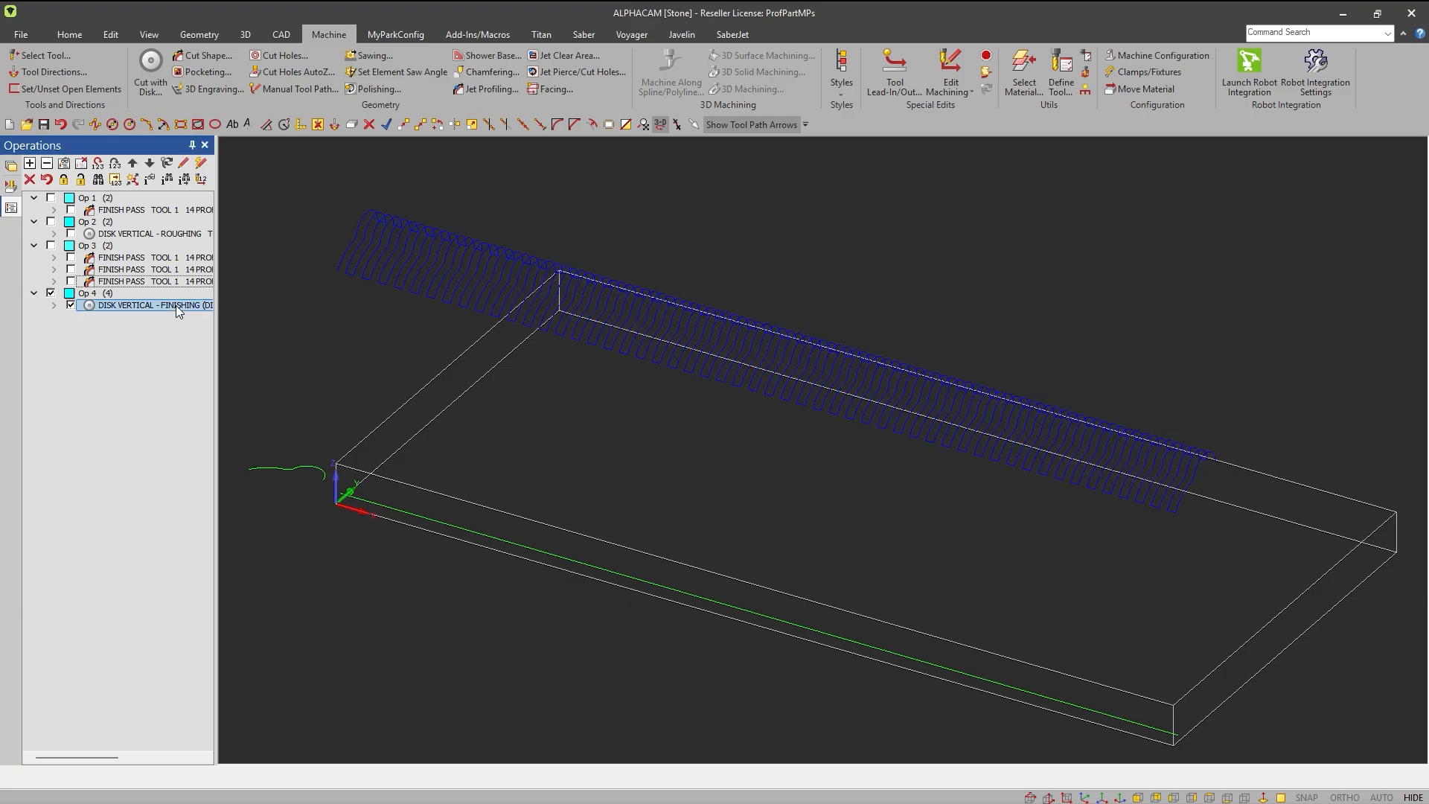
click(77, 249)
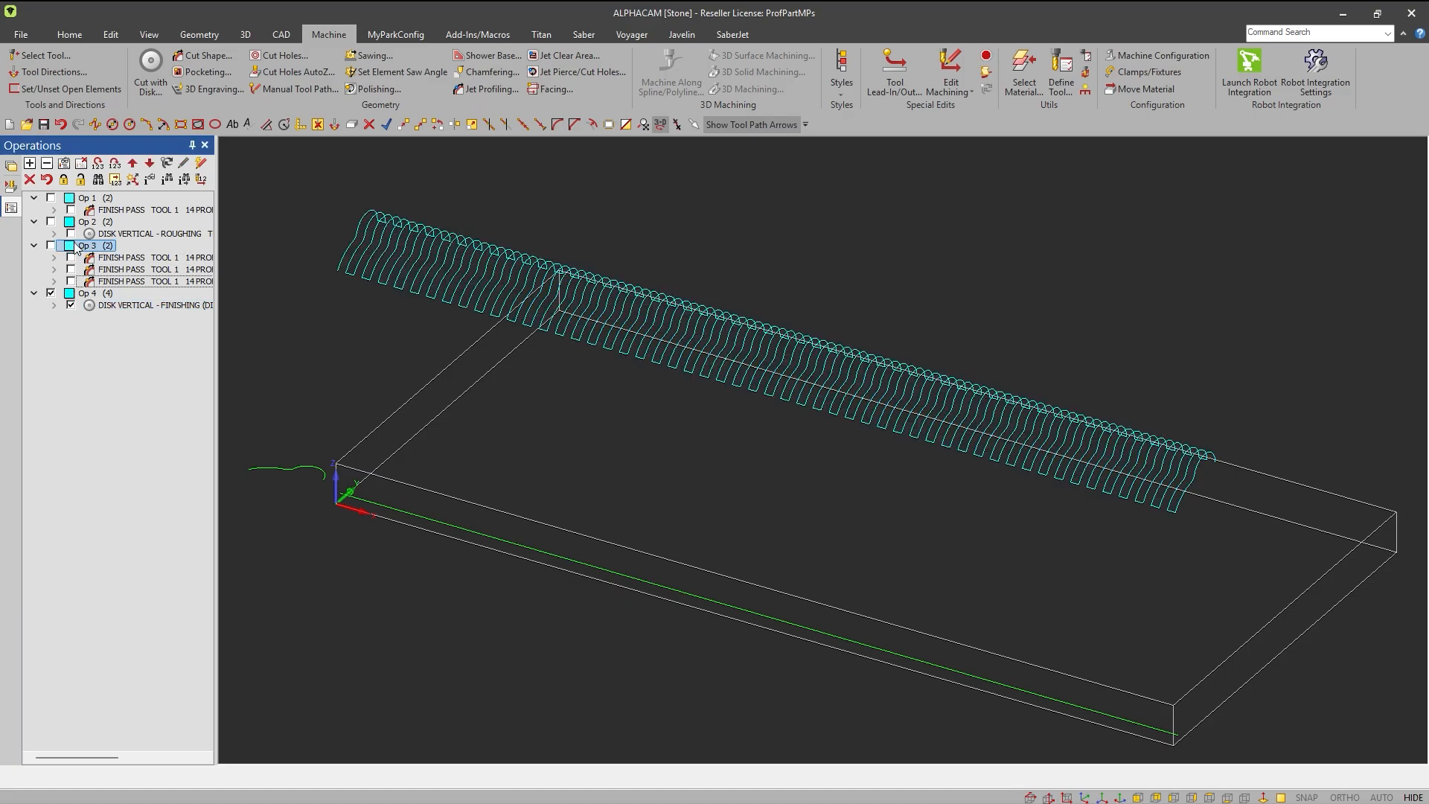
click(149, 164)
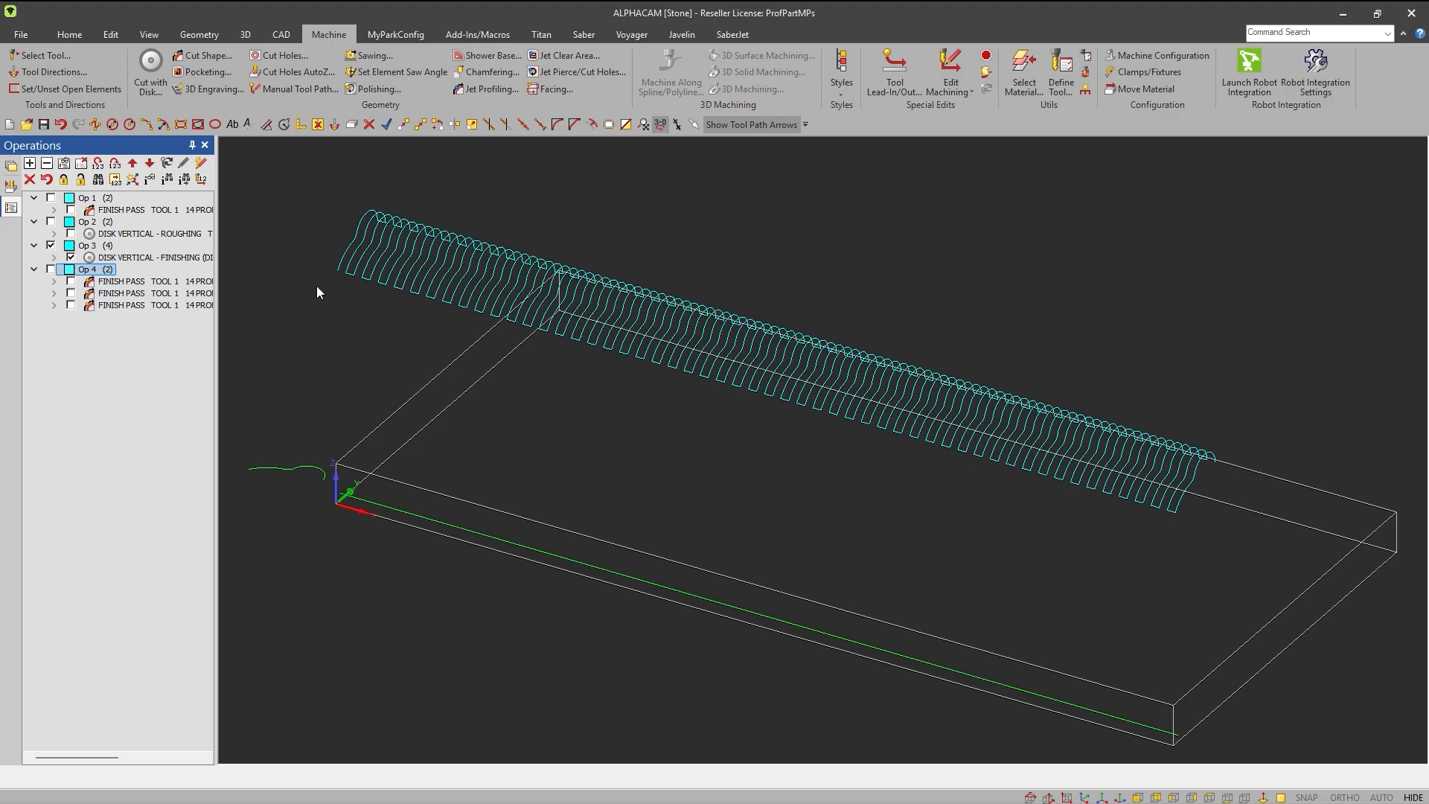
Step: Show the toolpaths of Op 1, Op 2 and Op 4 and check the individual finish passes in Op 4
click(52, 199)
click(50, 221)
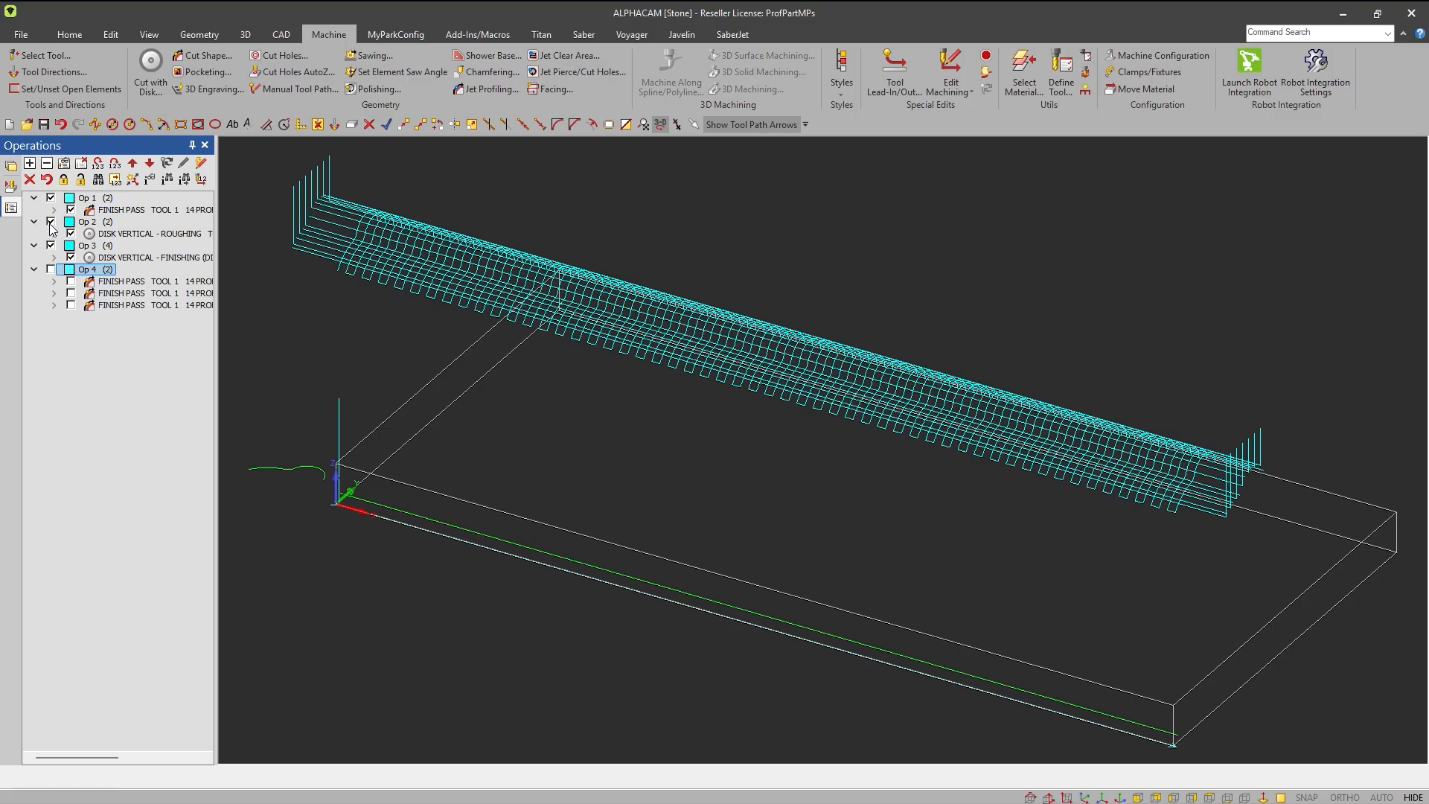
click(51, 270)
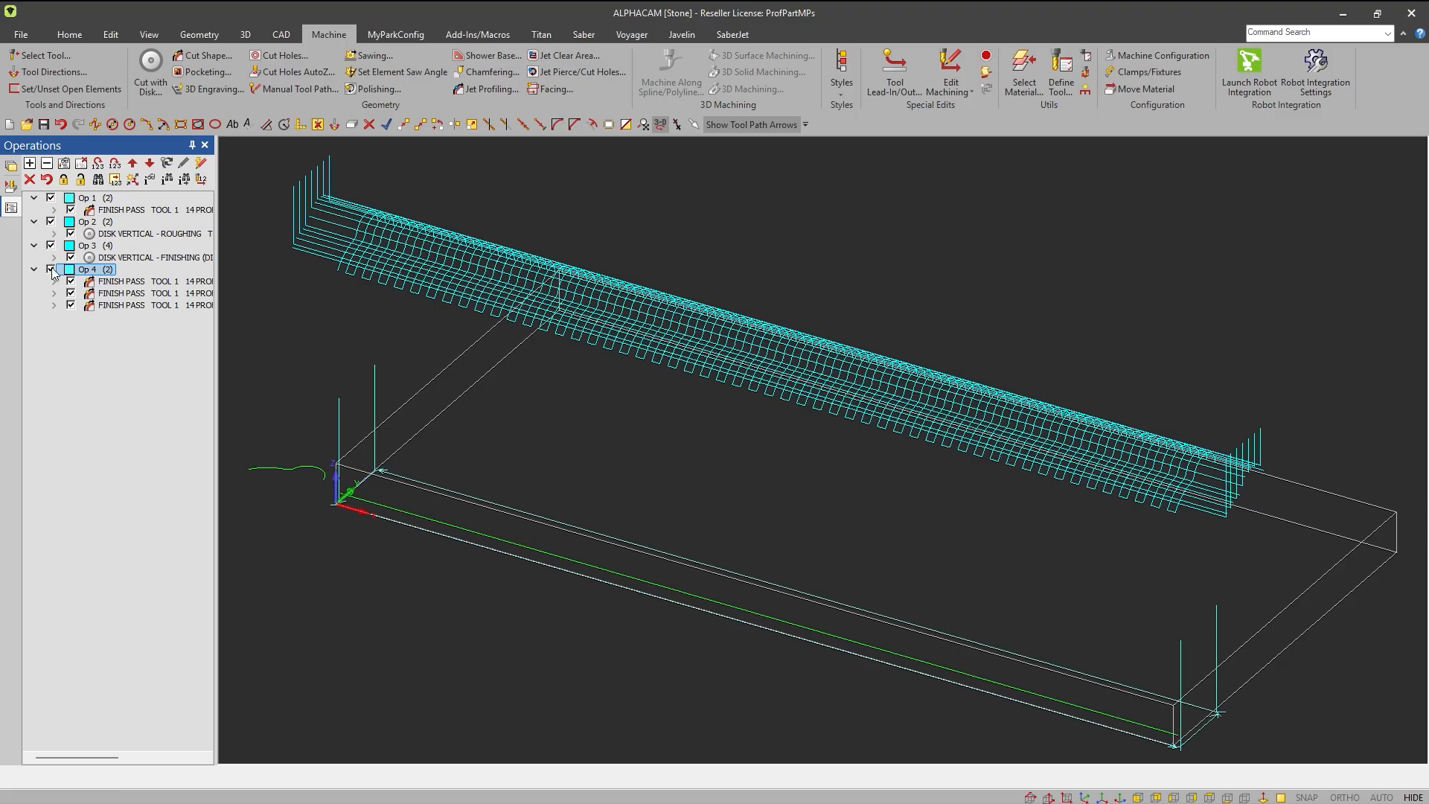
click(110, 295)
click(110, 307)
click(125, 295)
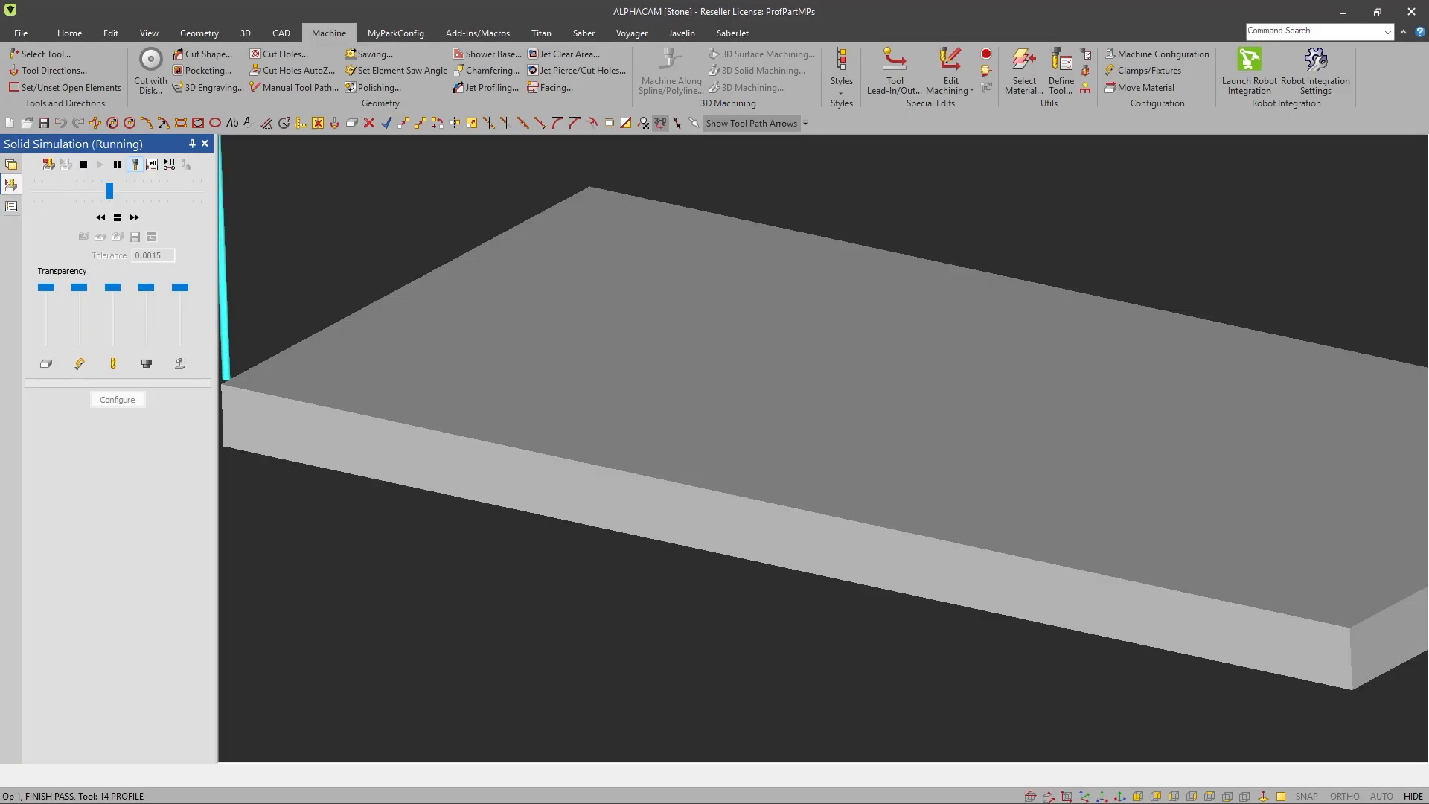
Step: Run the solid simulation of all operations, speeding up through the disk roughing and finishing and slowing down for the last finish passes
drag(109, 192, 143, 192)
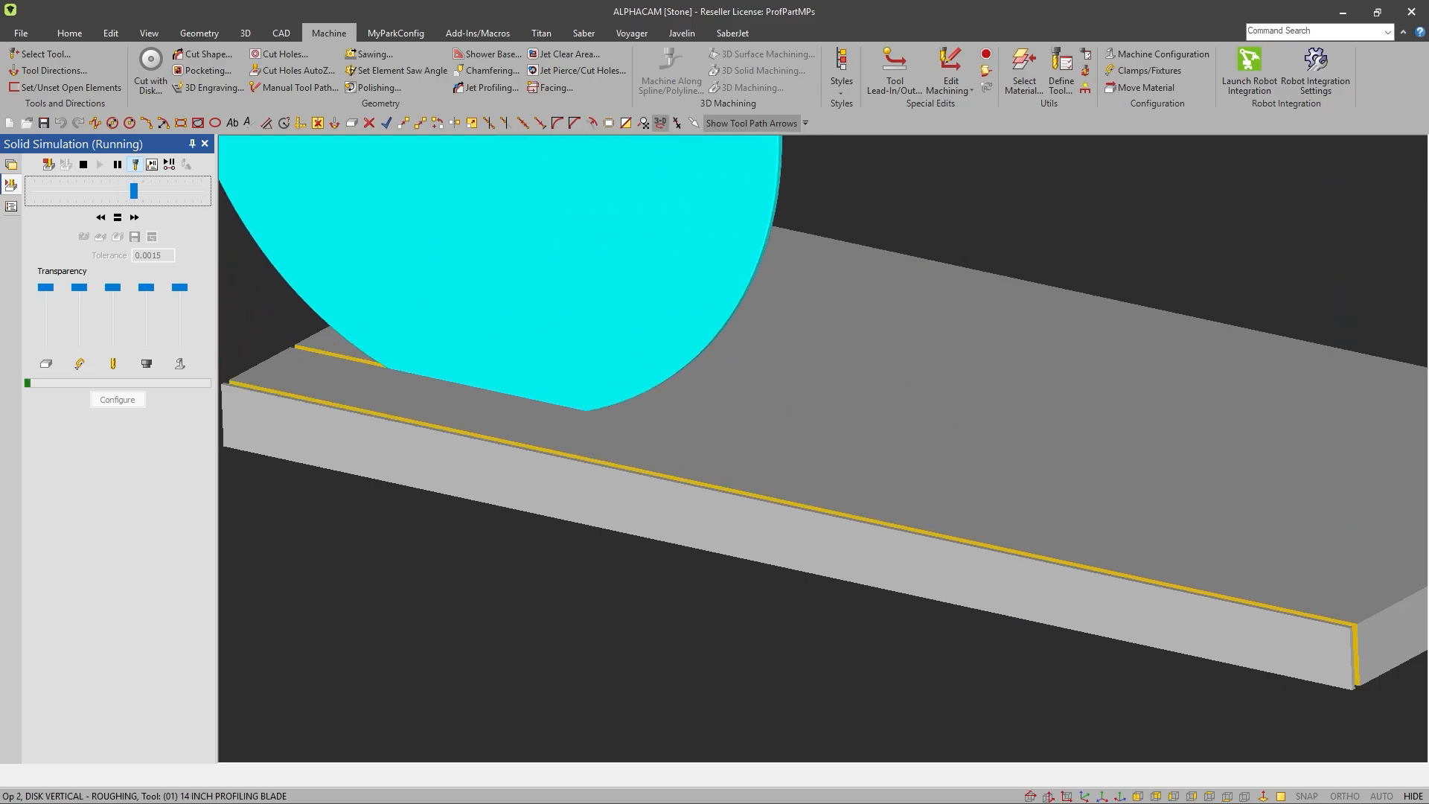
key(Right)
key(Right)
key(Right)
key(Right)
key(Right)
key(Right)
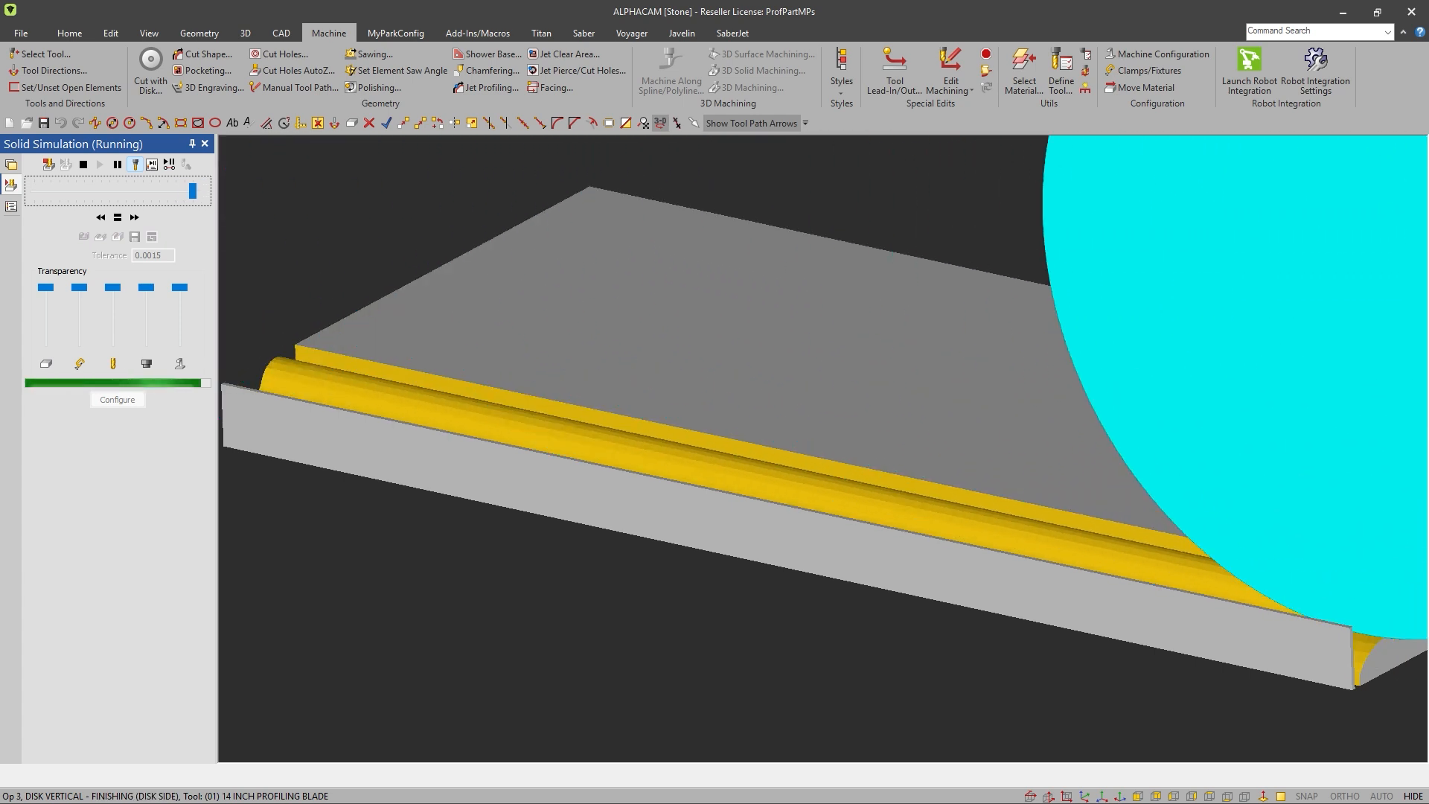
drag(192, 191, 144, 193)
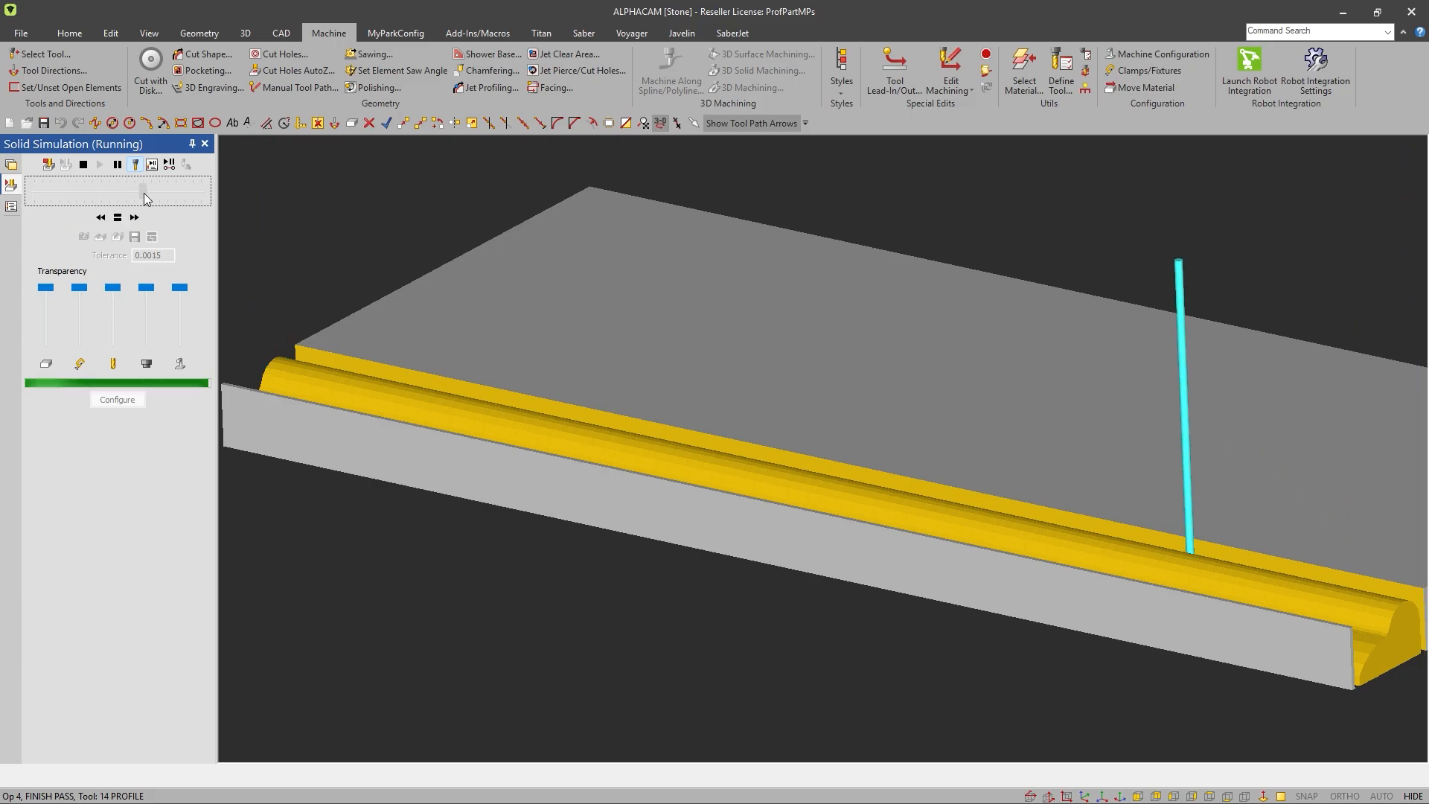
Step: Examine the end of the simulated part up close to check the machined edge profile and its separation from the slab
middle_drag(827, 417, 663, 495)
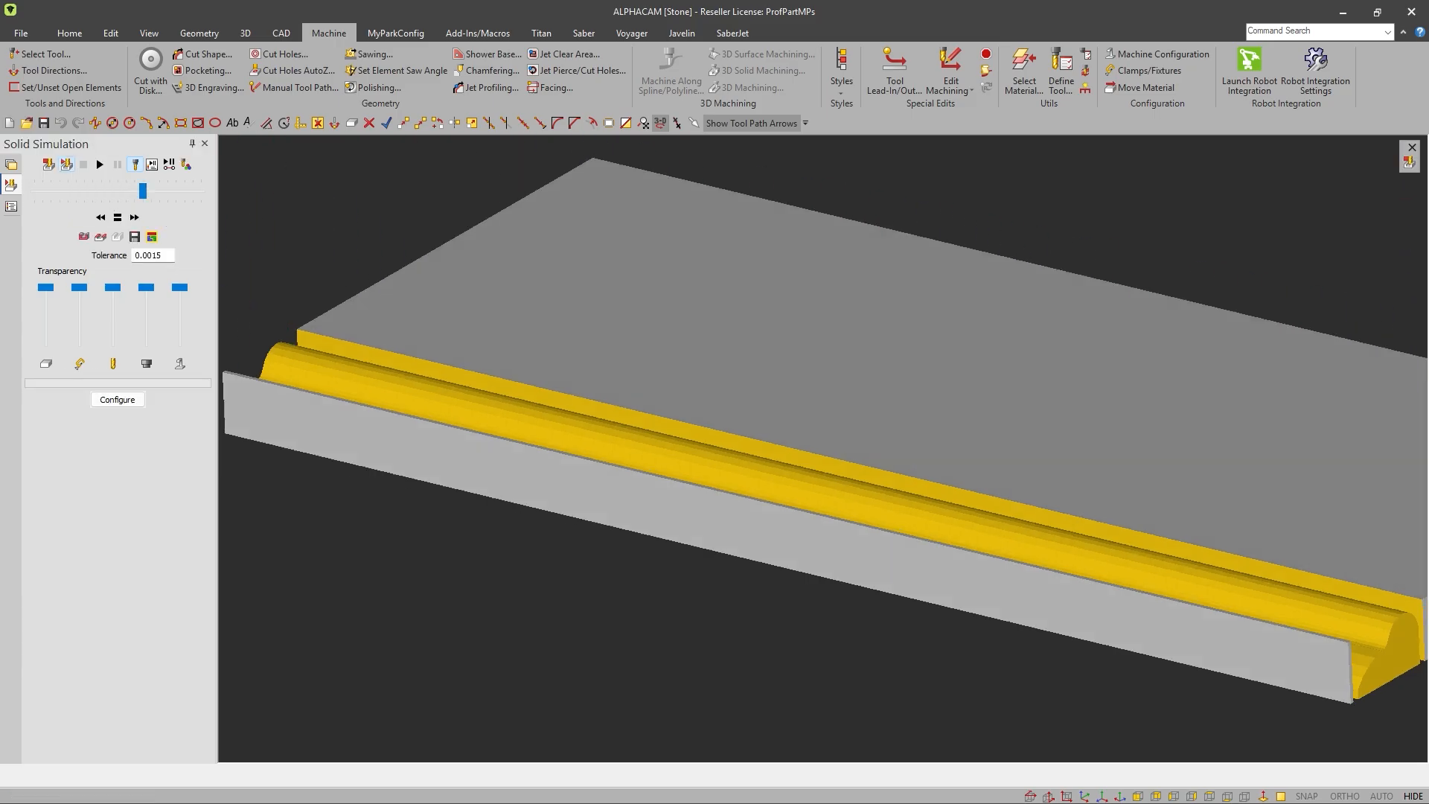
middle_drag(856, 484, 847, 379)
scroll(847, 379, up, 5)
key(ctrl+j)
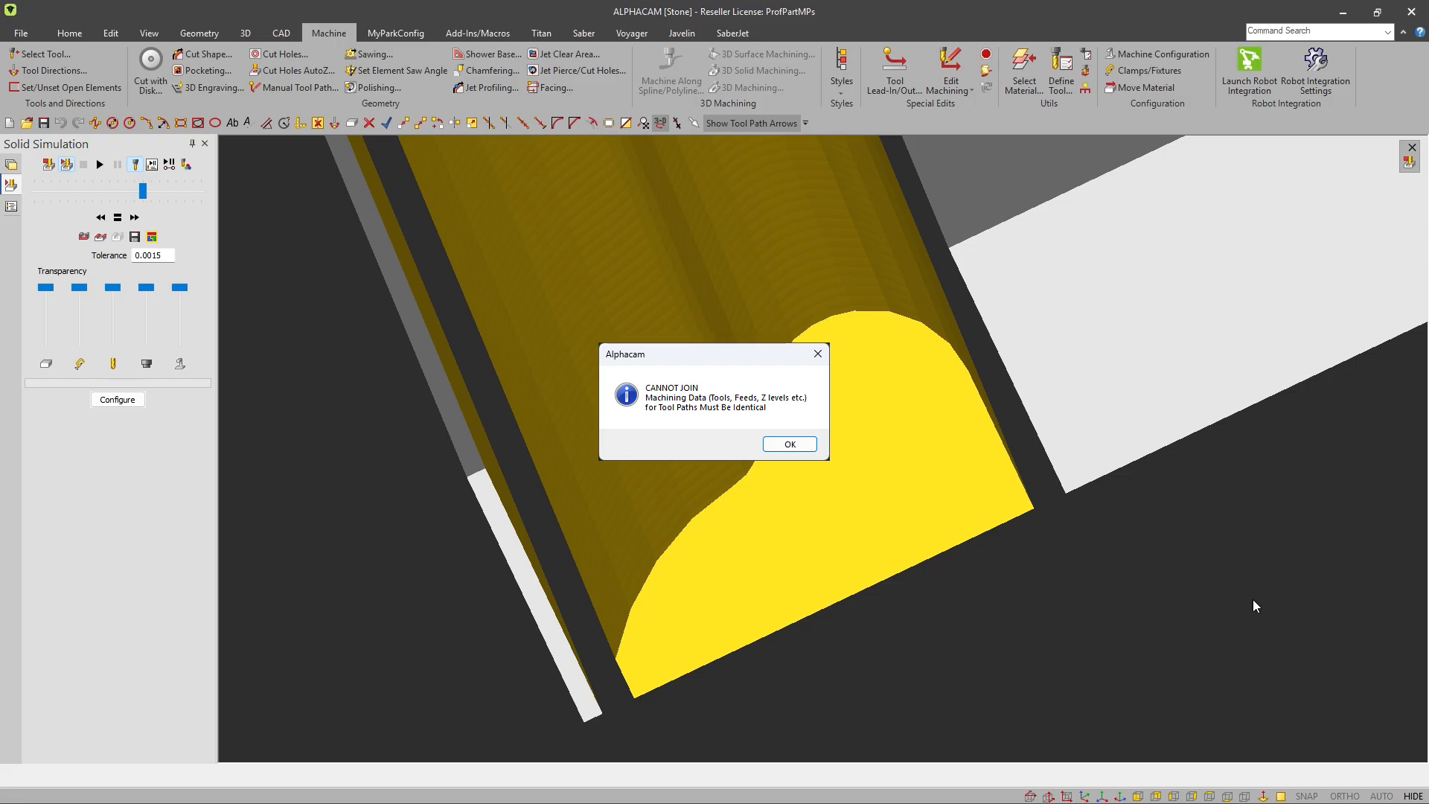
key(Return)
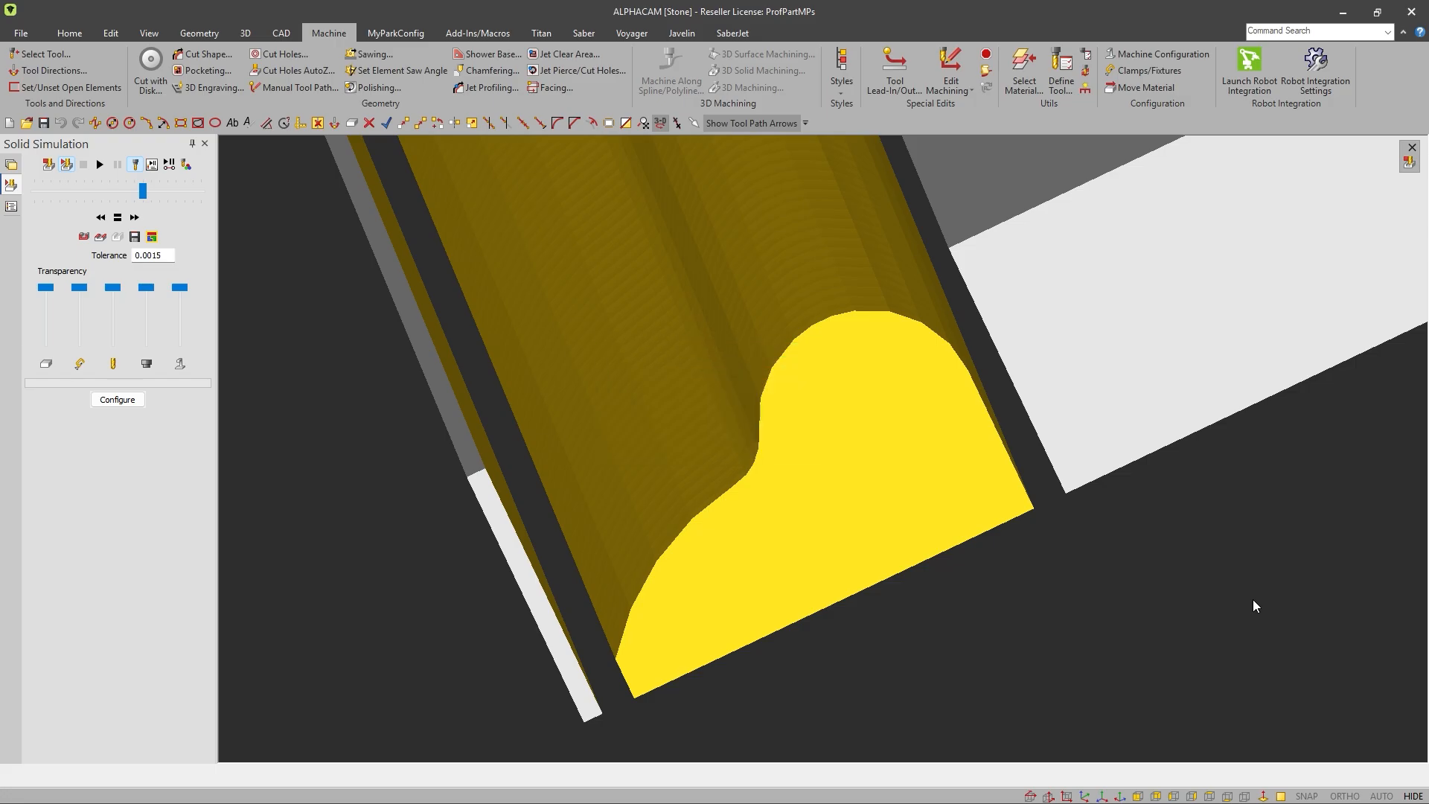